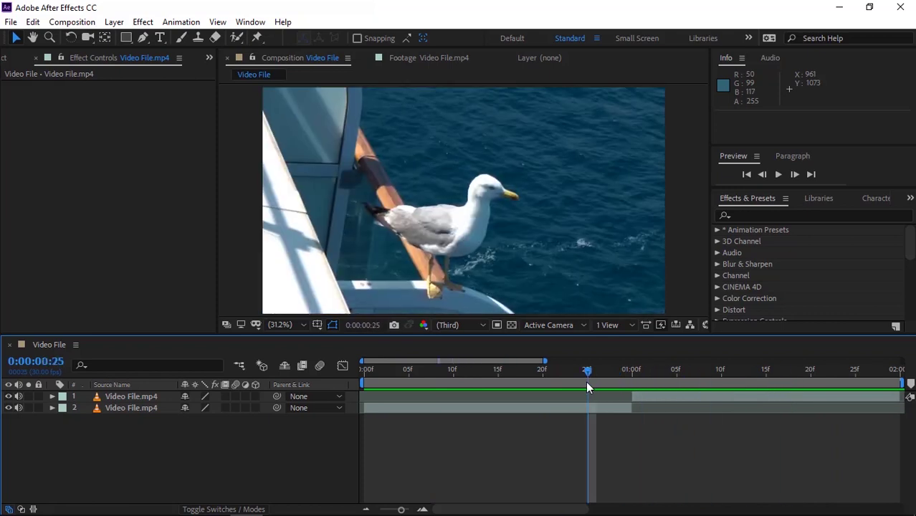
# Apply the Motion Tile effect to layer 2 from Effects & Presets
pyautogui.click(619, 405)
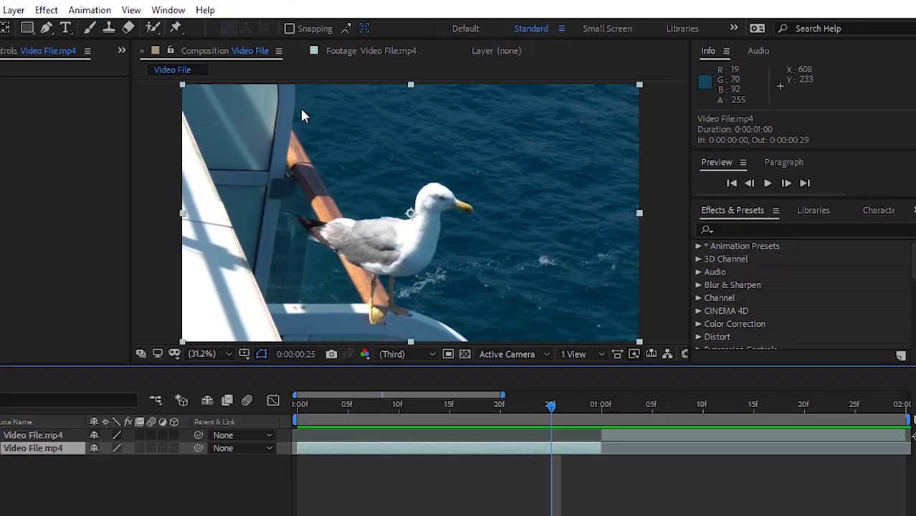
pyautogui.click(179, 10)
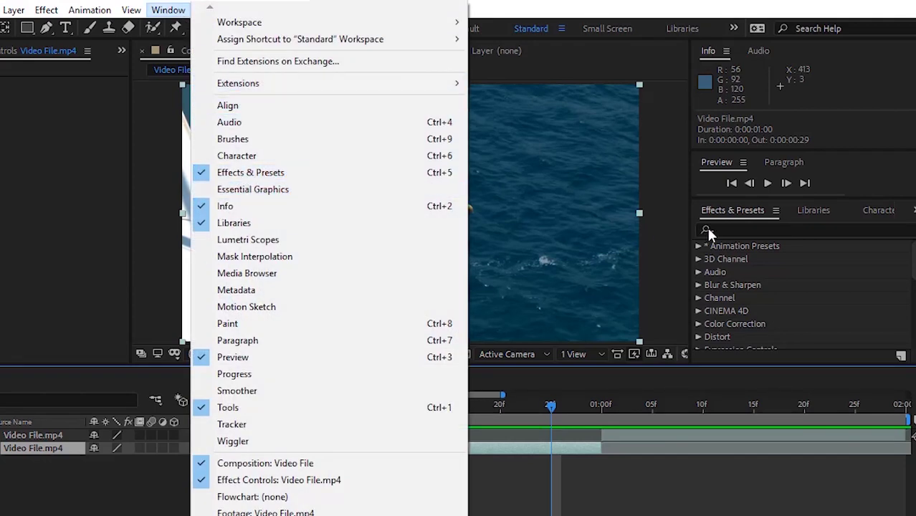
pyautogui.click(734, 233)
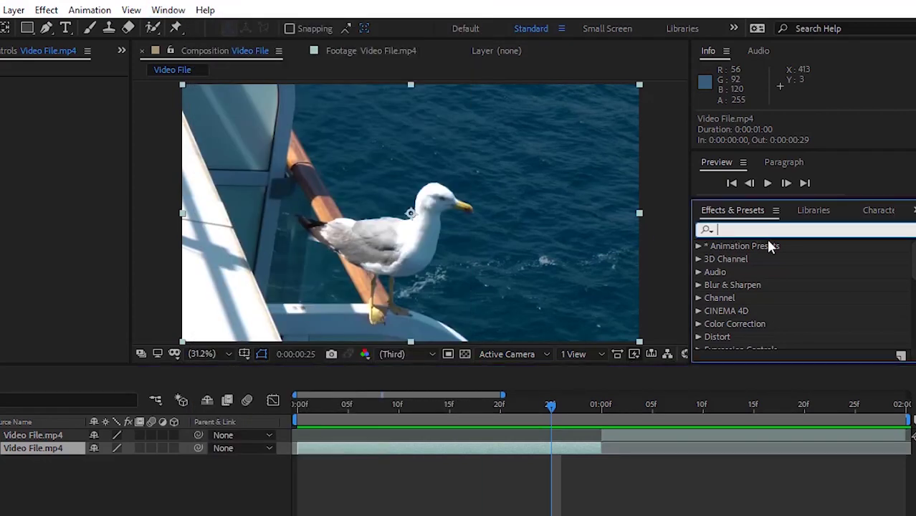
pyautogui.write('motion ti')
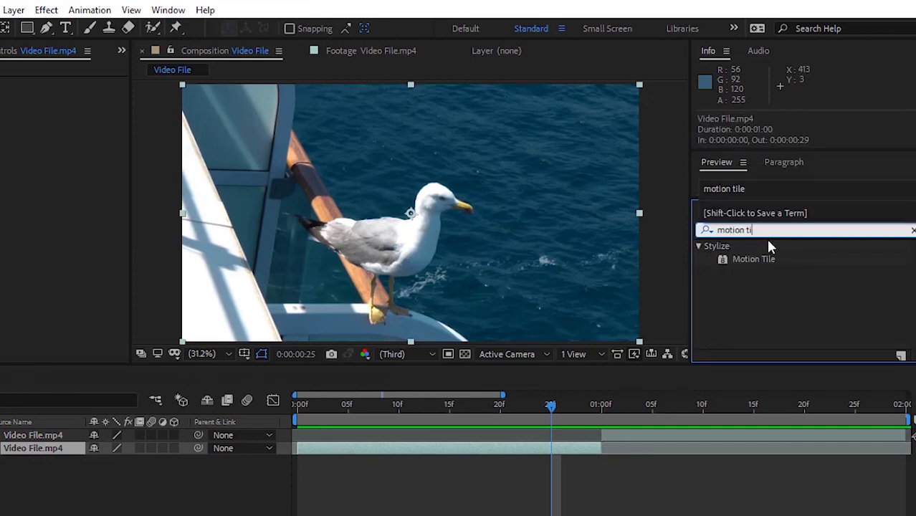
pyautogui.moveTo(758, 261); pyautogui.dragTo(576, 450)
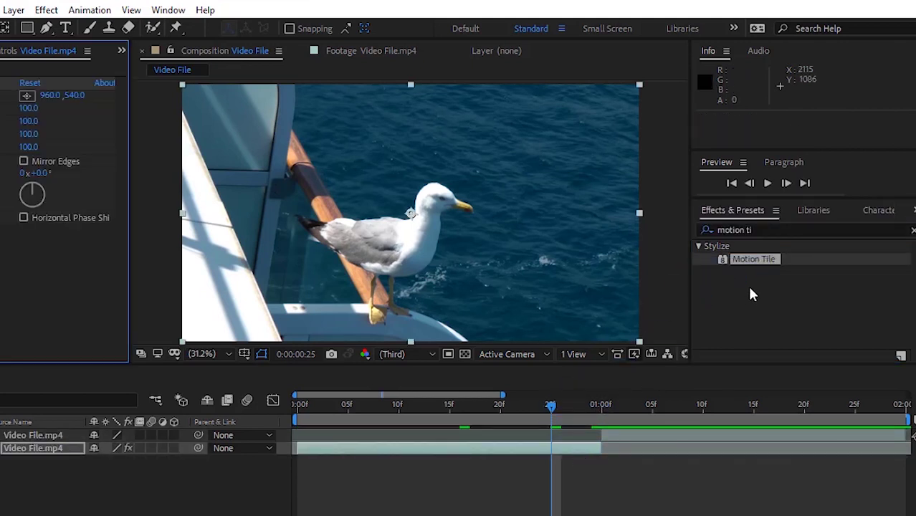
# Add the Transform effect to layer 2 beneath Motion Tile
pyautogui.click(774, 229)
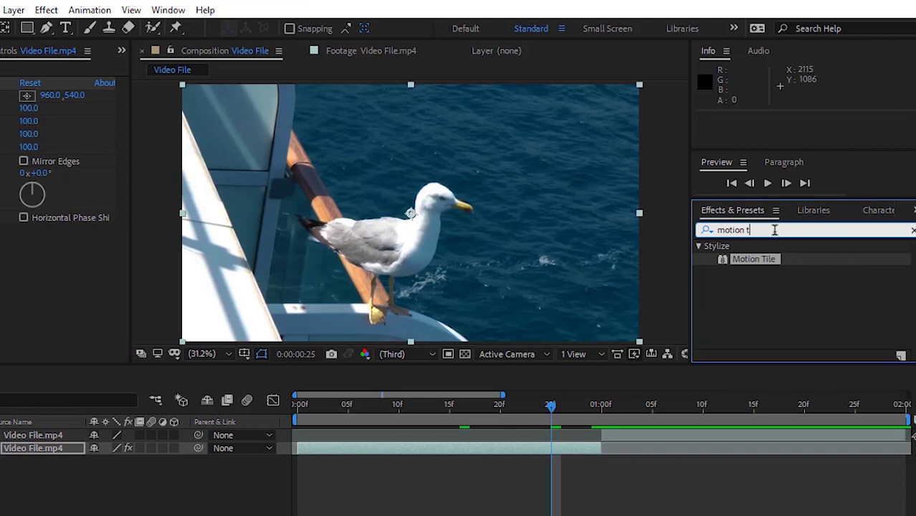
pyautogui.press('BackSpace')
pyautogui.press('BackSpace')
pyautogui.press('BackSpace')
pyautogui.press('BackSpace')
pyautogui.press('BackSpace')
pyautogui.press('BackSpace')
pyautogui.press('BackSpace')
pyautogui.press('BackSpace')
pyautogui.click(774, 230)
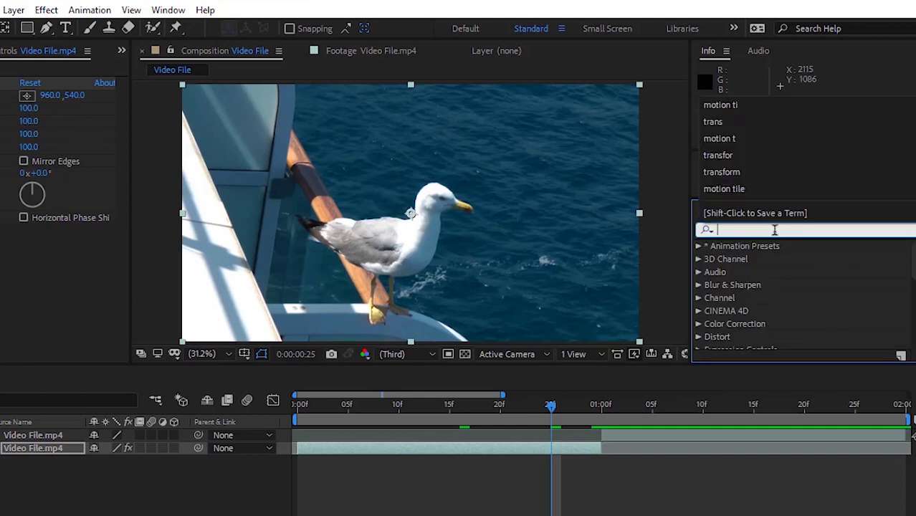
pyautogui.write('t')
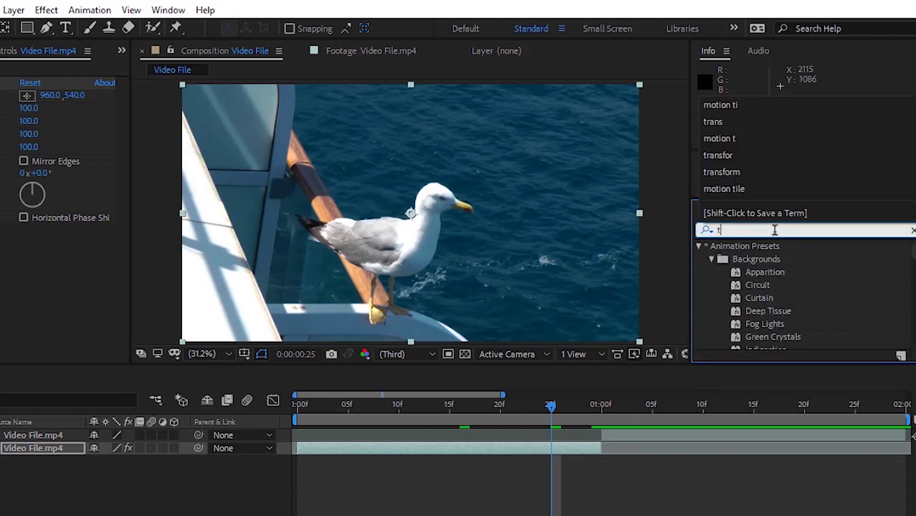
pyautogui.write('ra')
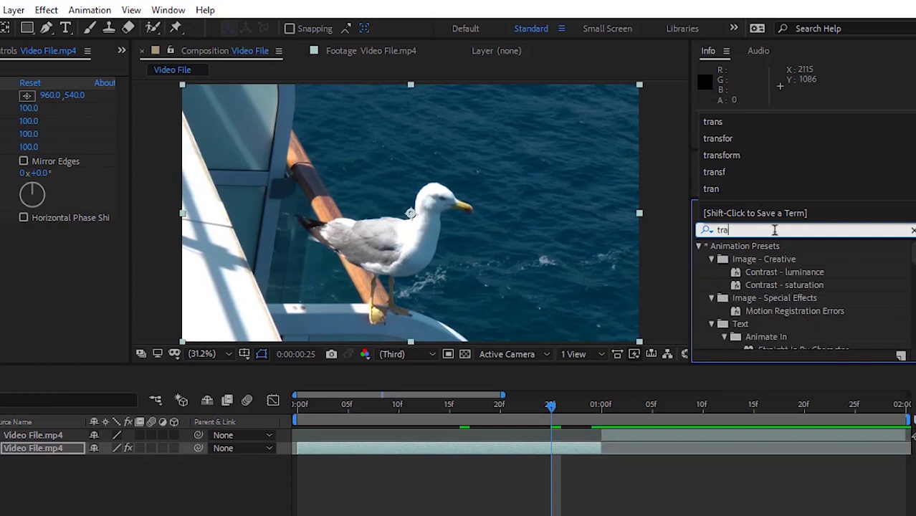
pyautogui.write('nsf')
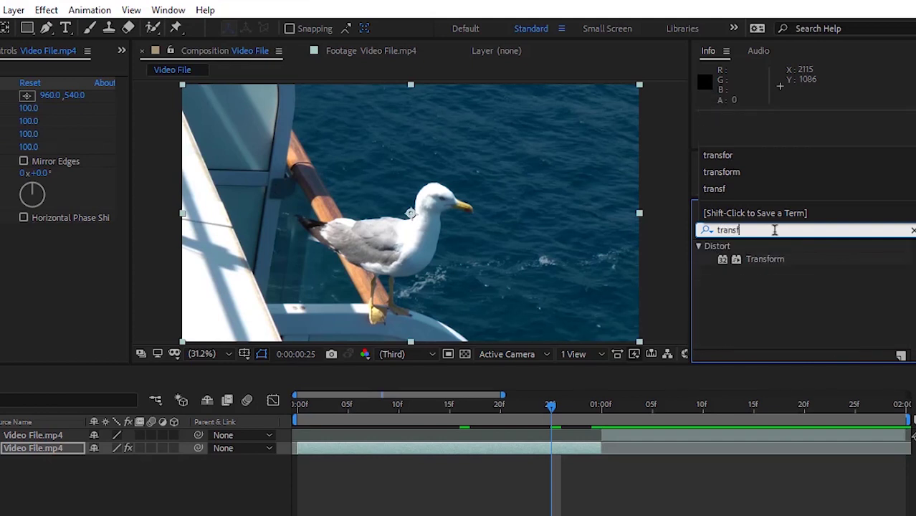
pyautogui.write('orm')
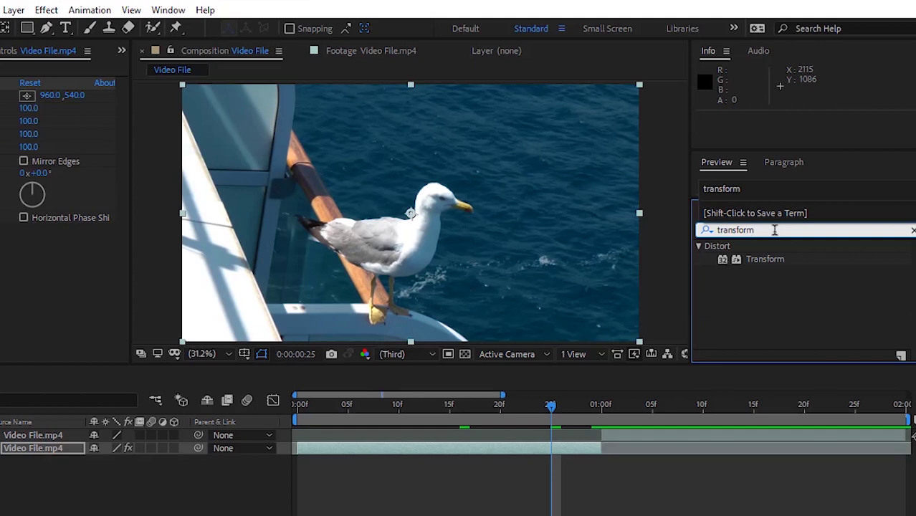
pyautogui.moveTo(763, 260); pyautogui.dragTo(523, 451)
pyautogui.moveTo(177, 202); pyautogui.dragTo(195, 99)
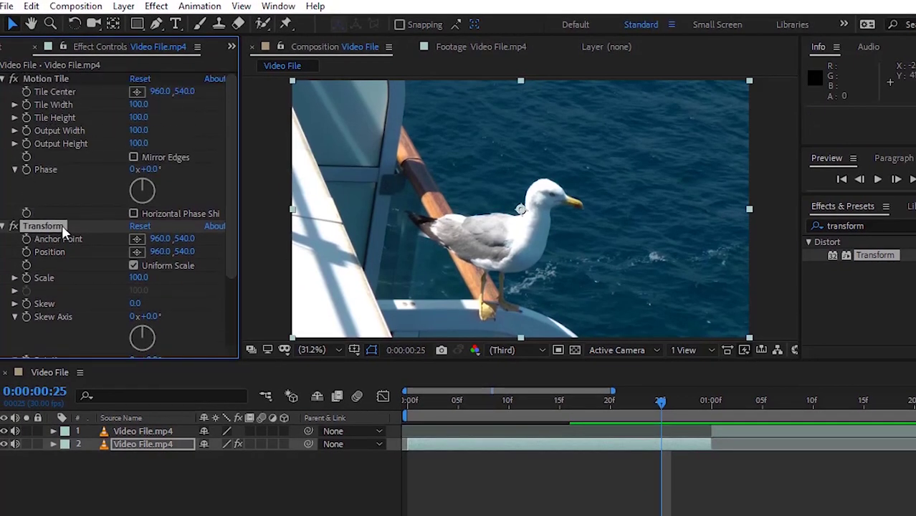
# Apply the Transform effect to layer 1 as well
pyautogui.click(784, 433)
pyautogui.moveTo(872, 258); pyautogui.dragTo(788, 440)
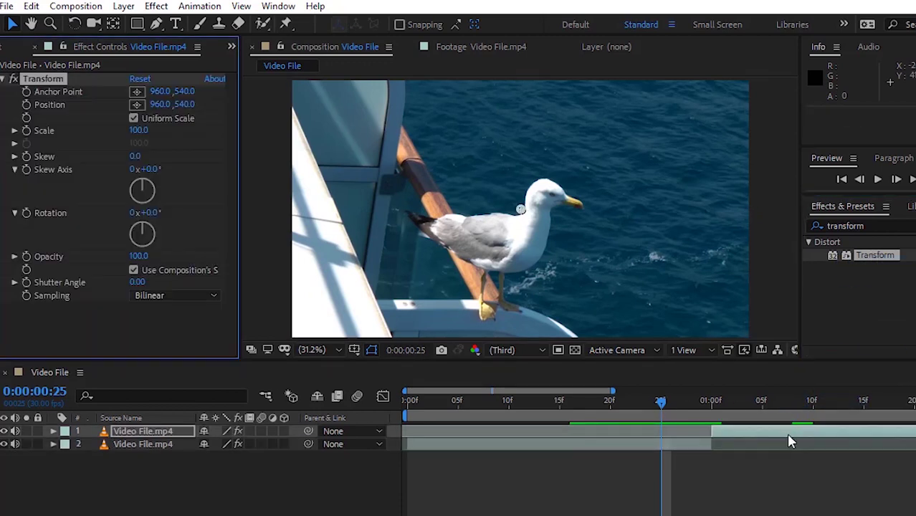
pyautogui.click(693, 441)
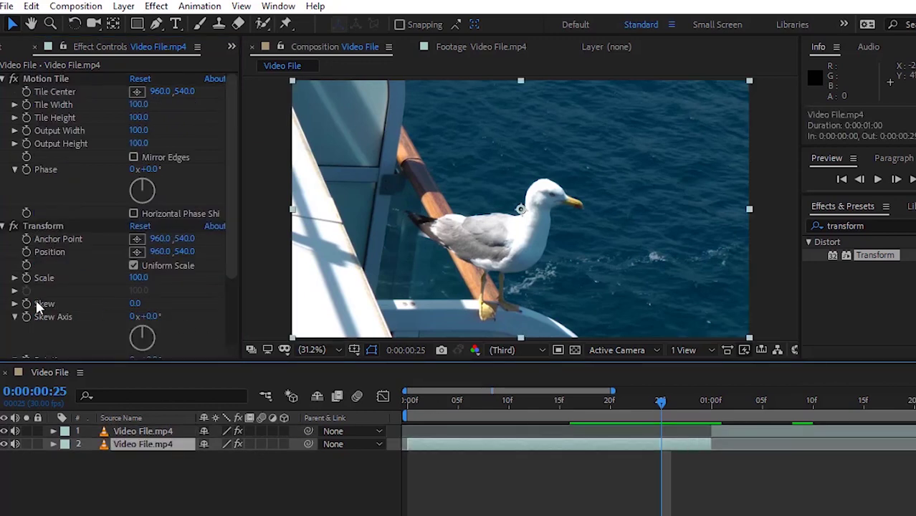
# Set a Scale keyframe of 100 on layer 2's Transform effect at 1:00
pyautogui.click(54, 445)
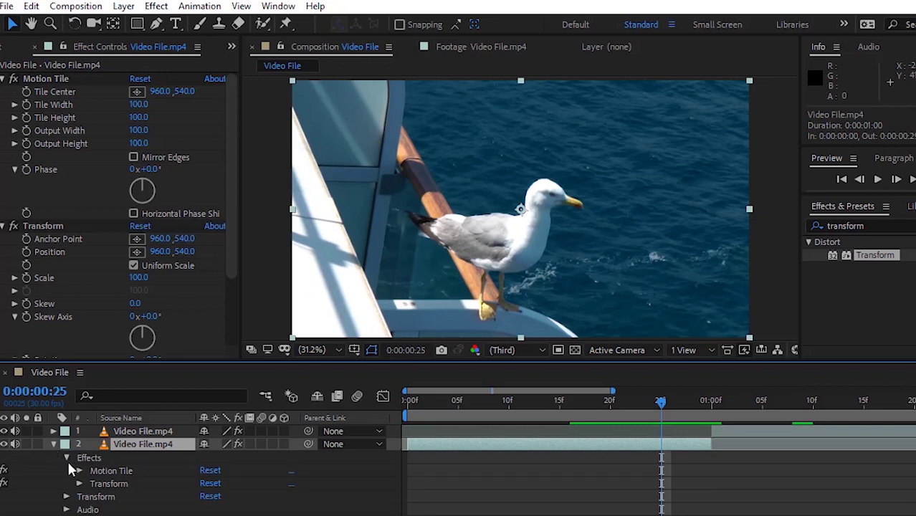
pyautogui.click(80, 484)
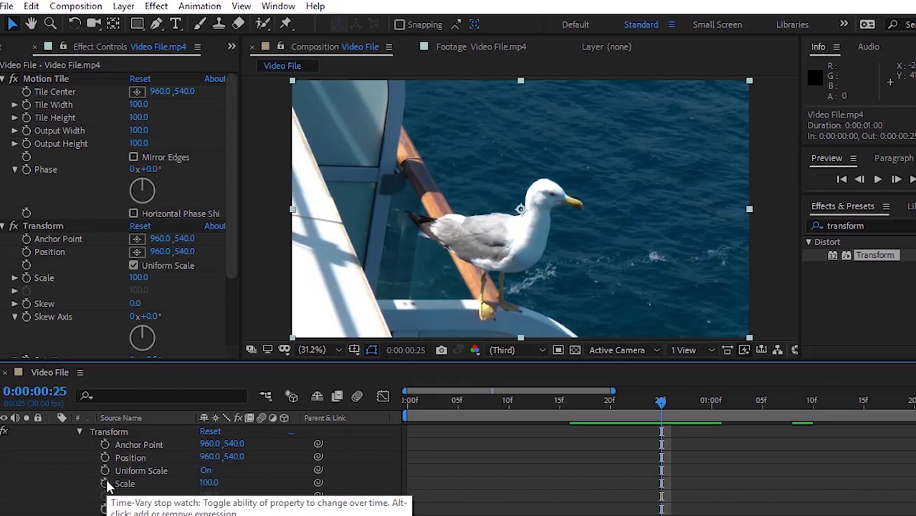
pyautogui.scroll(3, 70, 450)
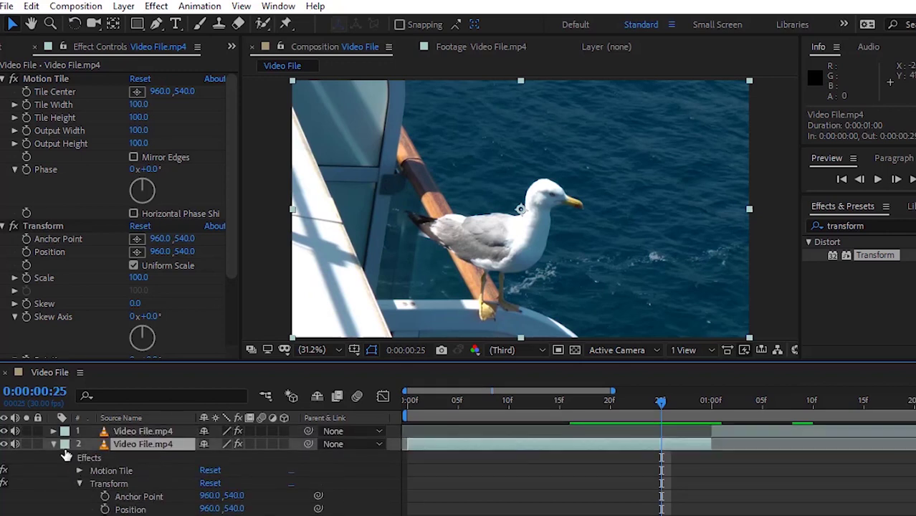
pyautogui.click(53, 443)
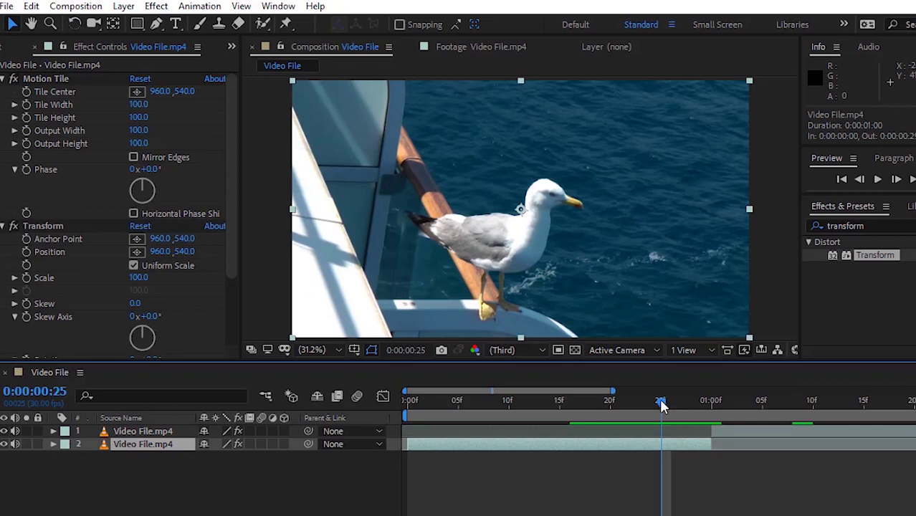
pyautogui.moveTo(666, 406); pyautogui.dragTo(708, 419)
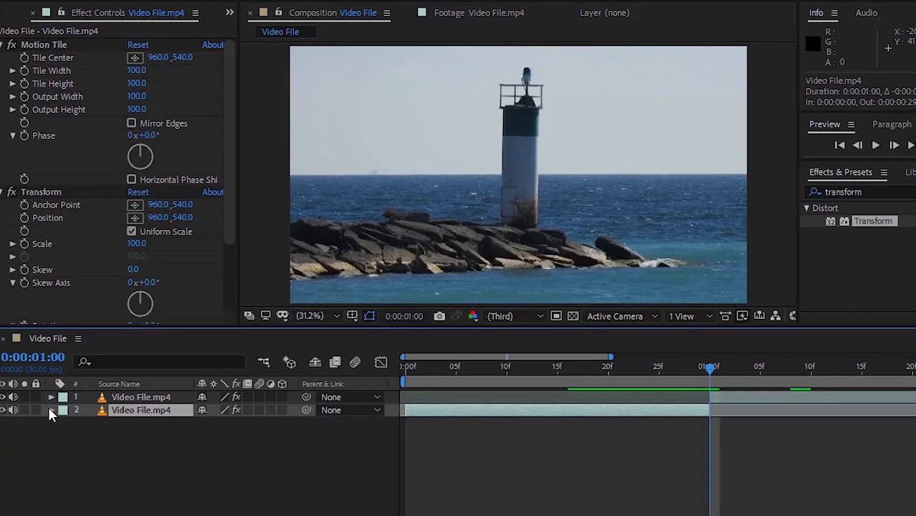
pyautogui.click(54, 443)
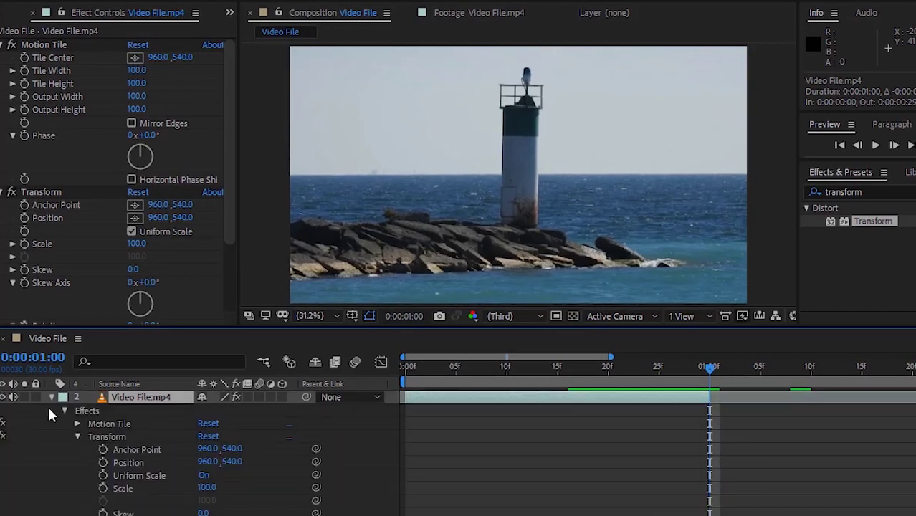
pyautogui.click(103, 488)
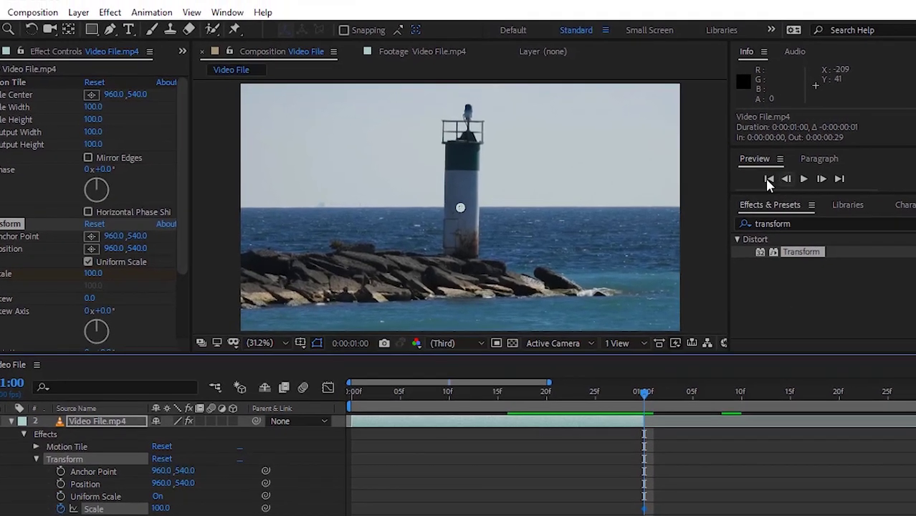
# Step back frame by frame to 0:22 and add a Scale keyframe of 100
pyautogui.click(226, 13)
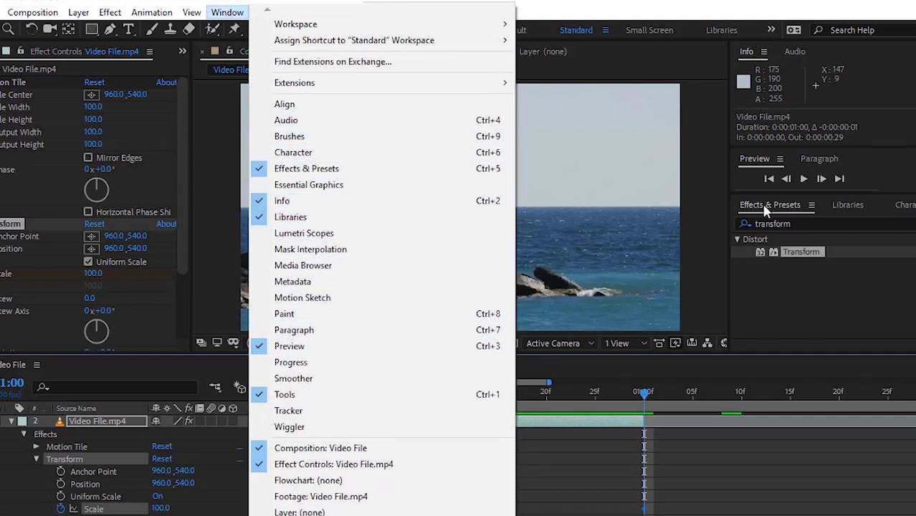
pyautogui.click(787, 178)
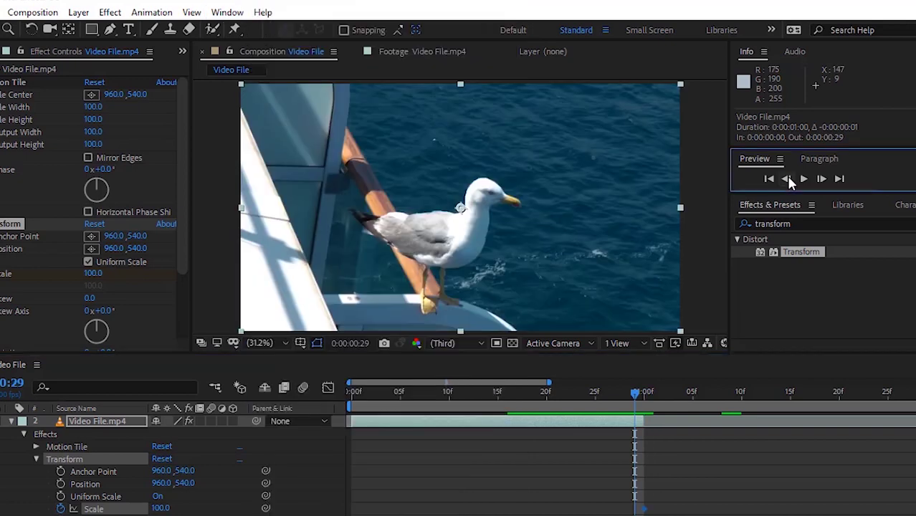
pyautogui.click(786, 178)
pyautogui.click(786, 178)
pyautogui.click(786, 177)
pyautogui.click(786, 178)
pyautogui.click(786, 178)
pyautogui.click(786, 177)
pyautogui.click(786, 178)
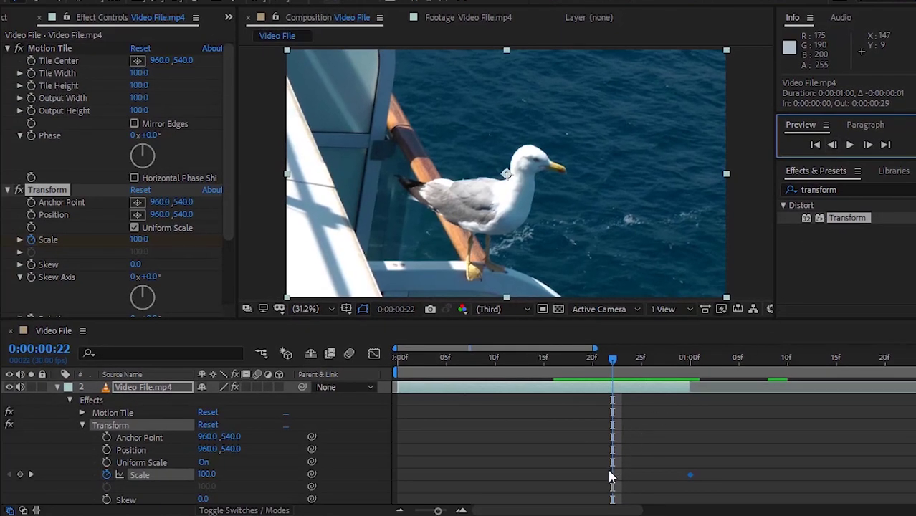
pyautogui.click(20, 475)
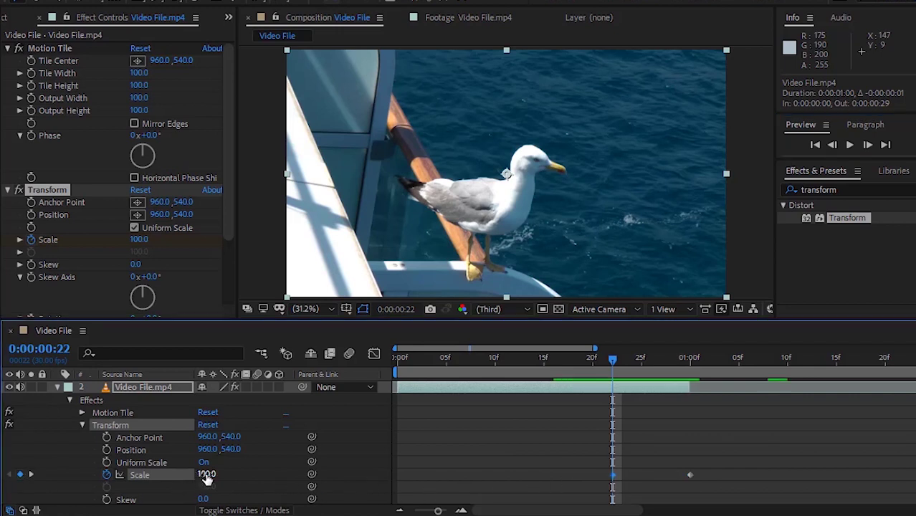
# Change the 1:00 Scale keyframe to 50 and scrub to preview the shrink
pyautogui.click(31, 476)
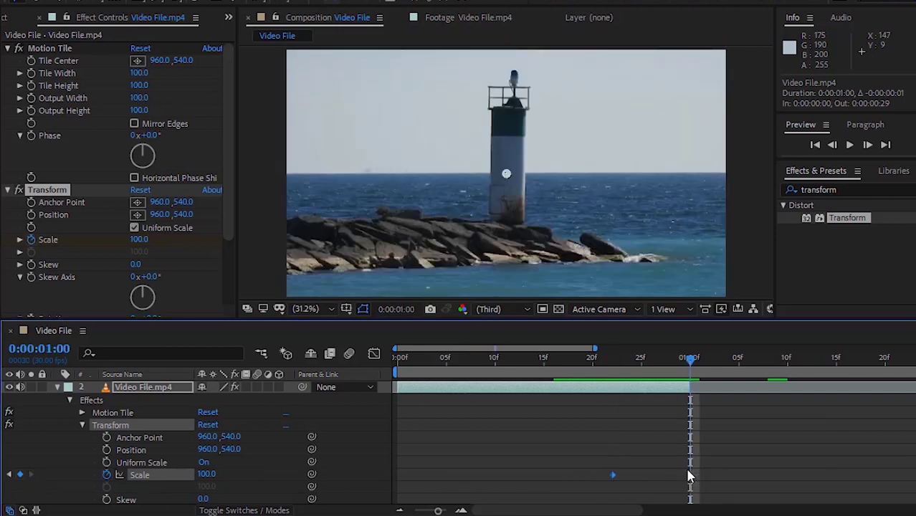
pyautogui.click(207, 474)
pyautogui.write('50')
pyautogui.press('Return')
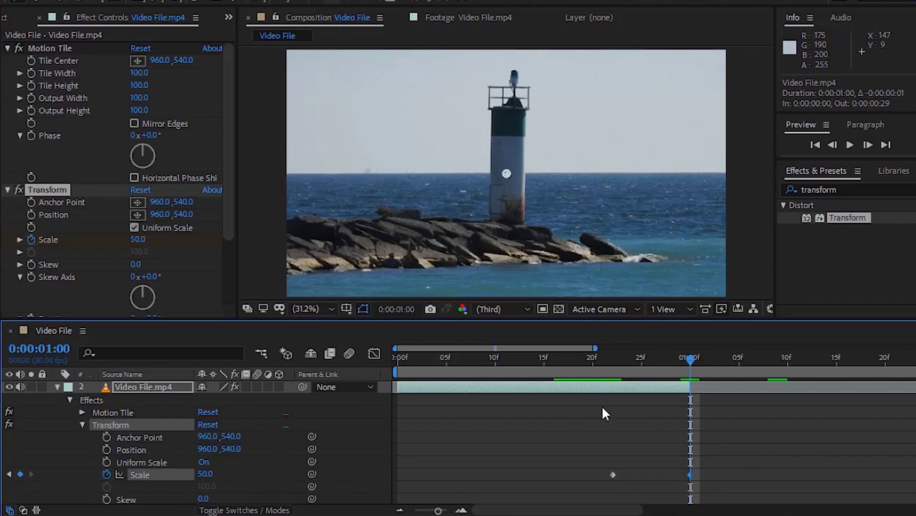
pyautogui.moveTo(686, 360)
pyautogui.mouseDown()
pyautogui.moveTo(622, 361)
pyautogui.moveTo(683, 366)
pyautogui.moveTo(651, 362)
pyautogui.moveTo(670, 362)
pyautogui.mouseUp()
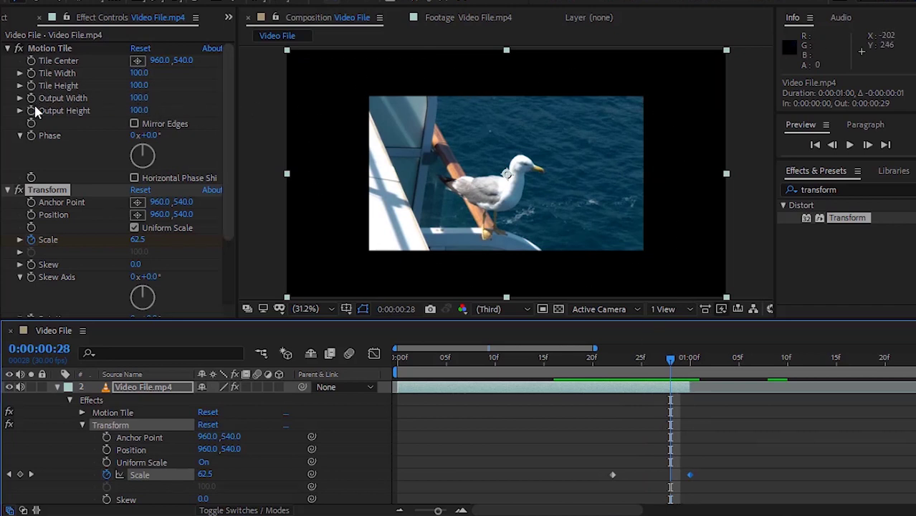
# Set Motion Tile Output Width and Height to 250 and enable Mirror Edges
pyautogui.click(138, 98)
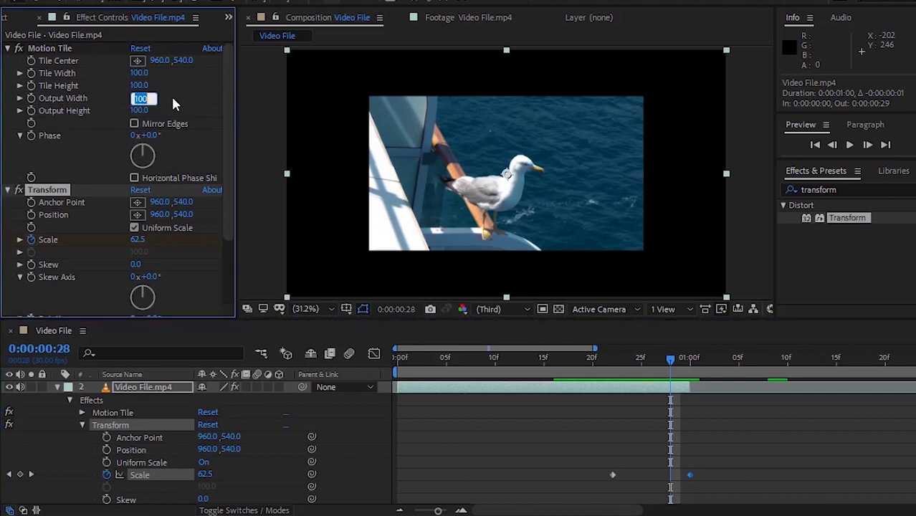
pyautogui.press('Return')
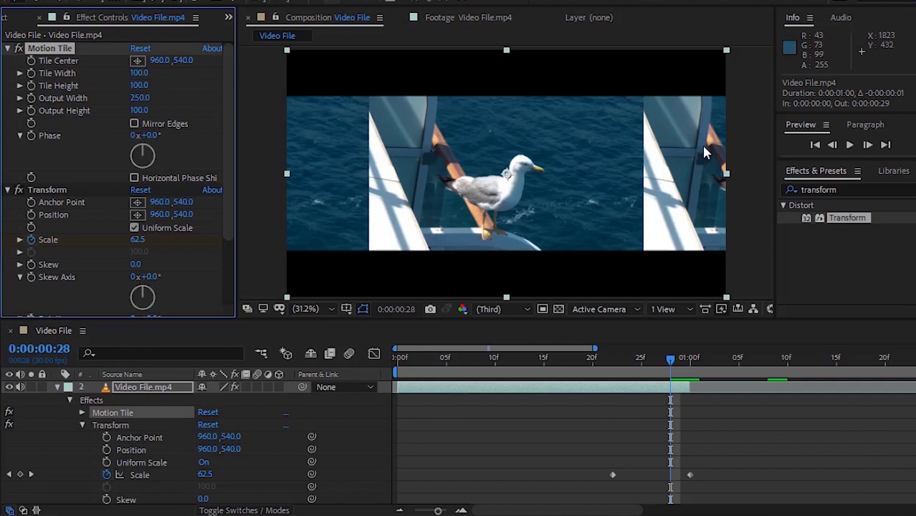
pyautogui.click(140, 110)
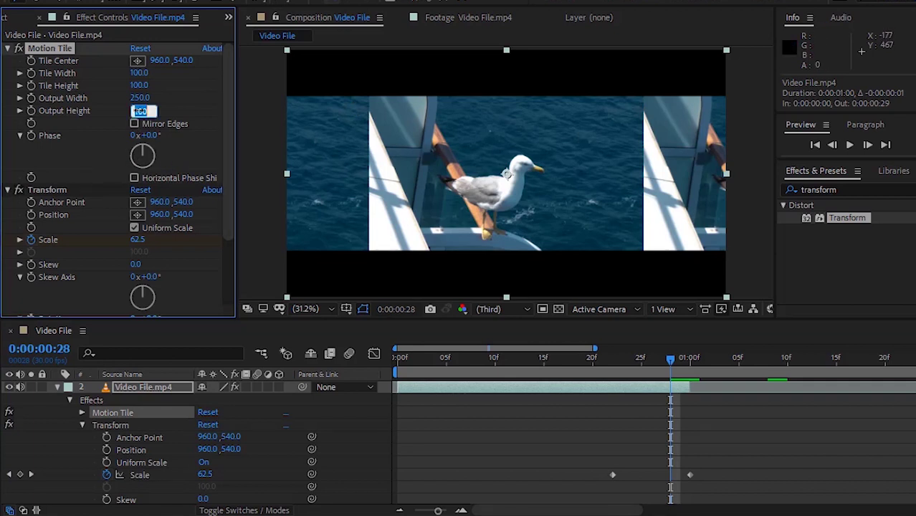
pyautogui.press('Return')
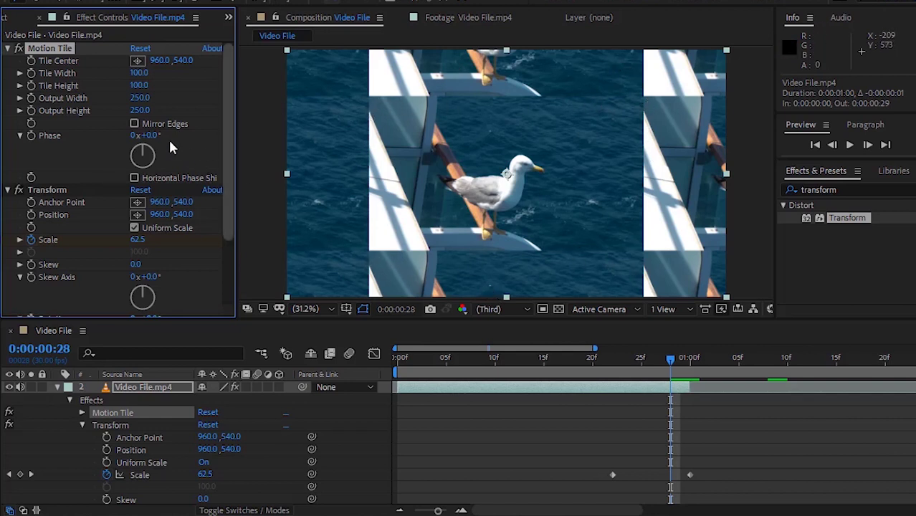
pyautogui.click(134, 124)
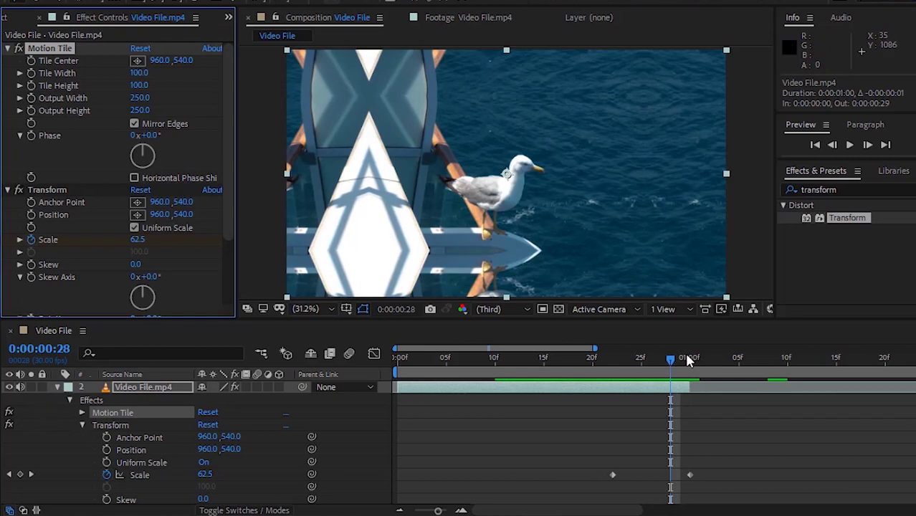
pyautogui.moveTo(670, 360)
pyautogui.mouseDown()
pyautogui.moveTo(619, 358)
pyautogui.moveTo(681, 366)
pyautogui.moveTo(610, 361)
pyautogui.moveTo(678, 372)
pyautogui.mouseUp()
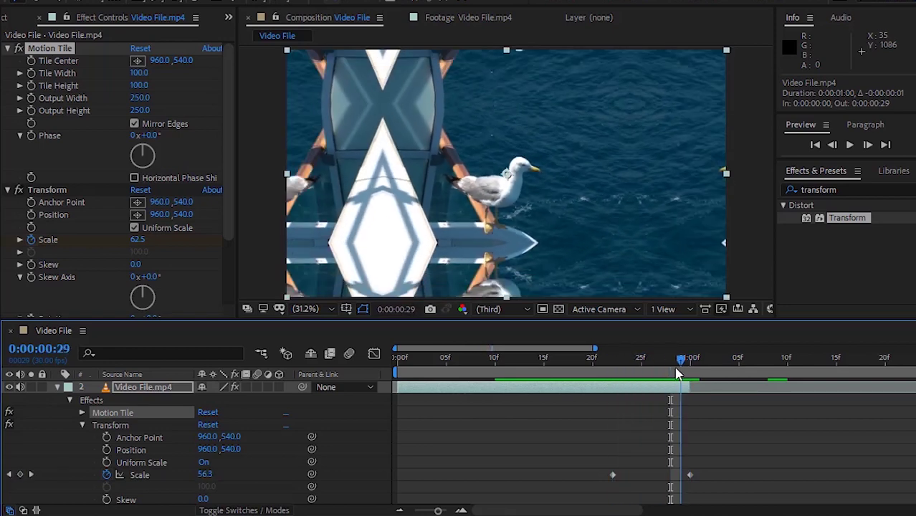
# Duplicate the clip as a new top layer starting at 1:00
pyautogui.click(57, 387)
pyautogui.hotkey('ctrl', 'd')
pyautogui.click(175, 387)
pyautogui.press('[')
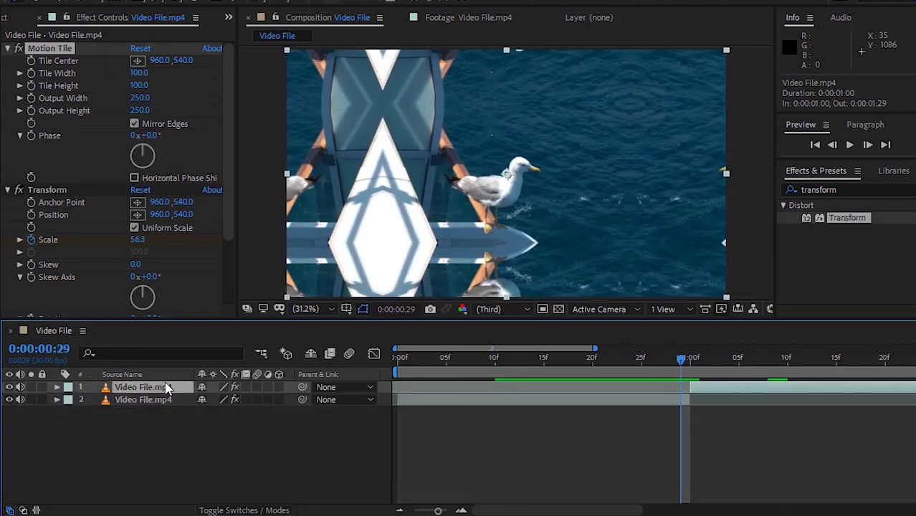
pyautogui.moveTo(682, 364); pyautogui.dragTo(689, 360)
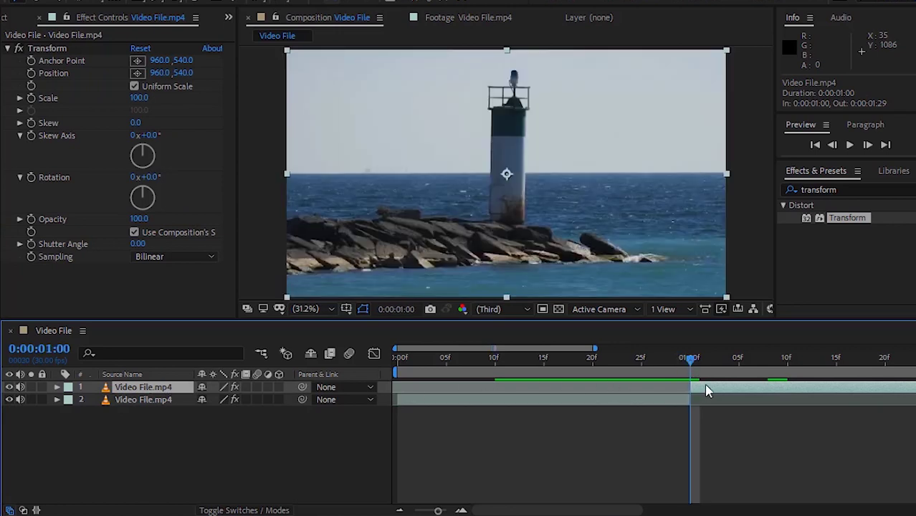
# Keyframe the top layer's Transform Scale at 250 at 1:00
pyautogui.click(57, 387)
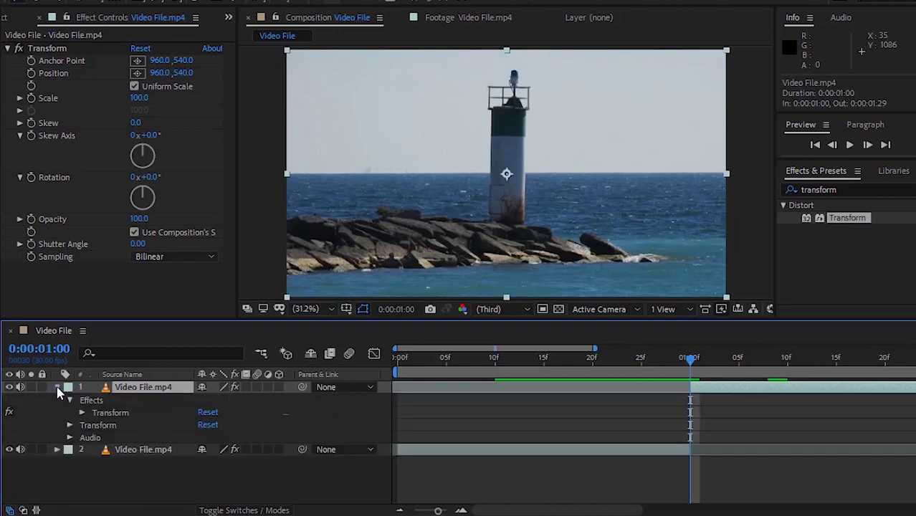
pyautogui.click(83, 414)
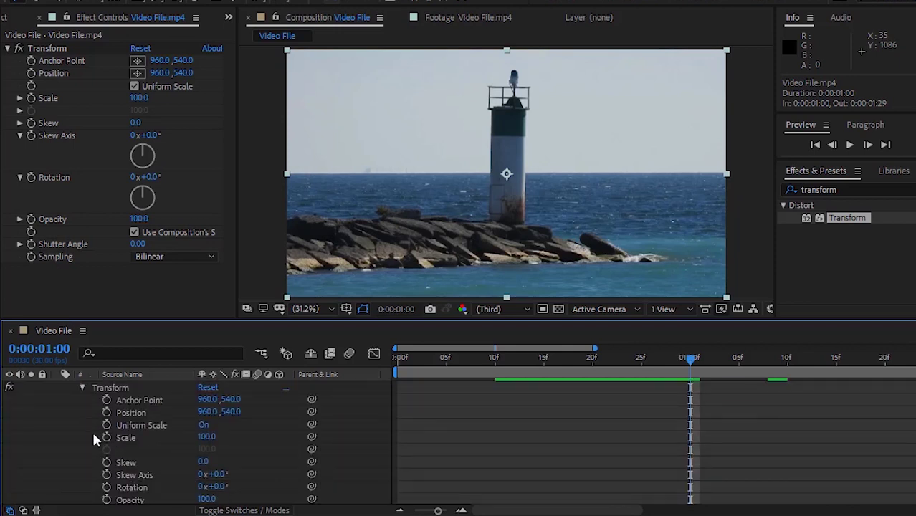
pyautogui.click(106, 437)
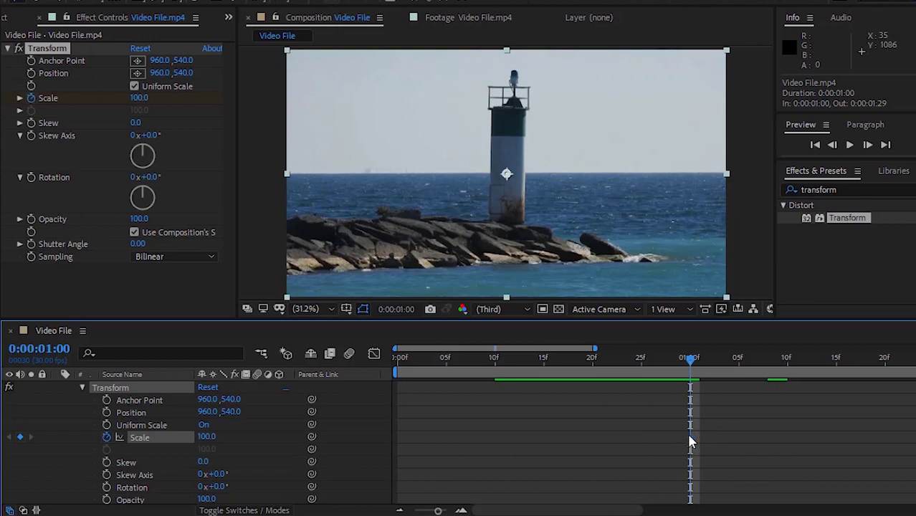
pyautogui.click(206, 437)
pyautogui.write('0')
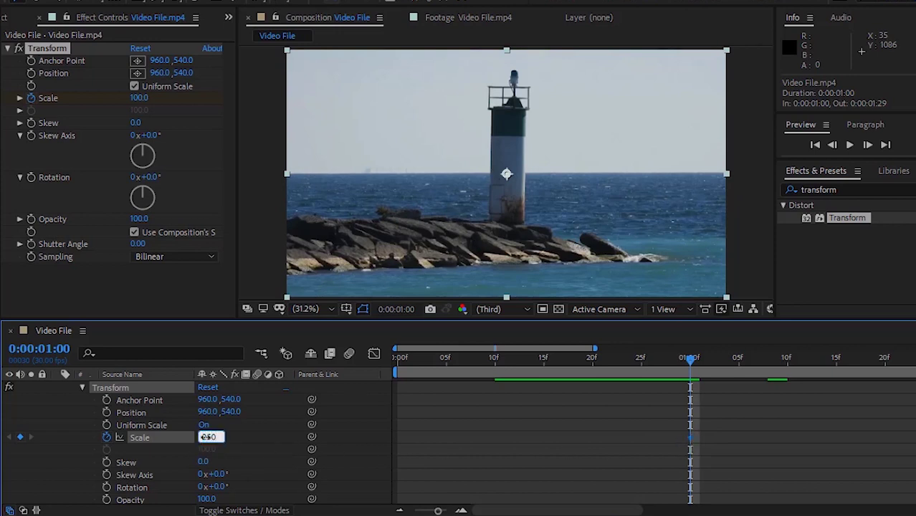
pyautogui.write('50')
pyautogui.press('Return')
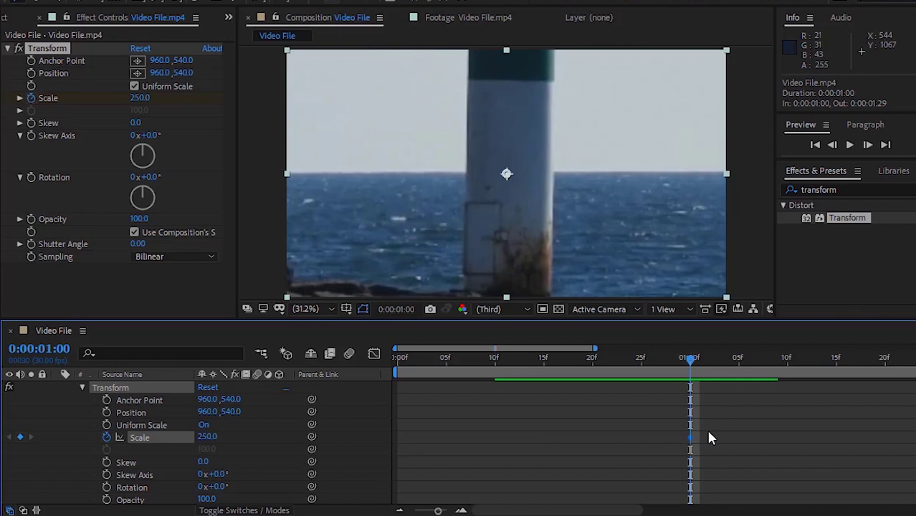
# Add a Scale keyframe of 100 at 1:08 and scrub to check the zoom-out
pyautogui.press('pagedown')
pyautogui.press('pagedown')
pyautogui.press('pagedown')
pyautogui.press('pagedown')
pyautogui.press('pagedown')
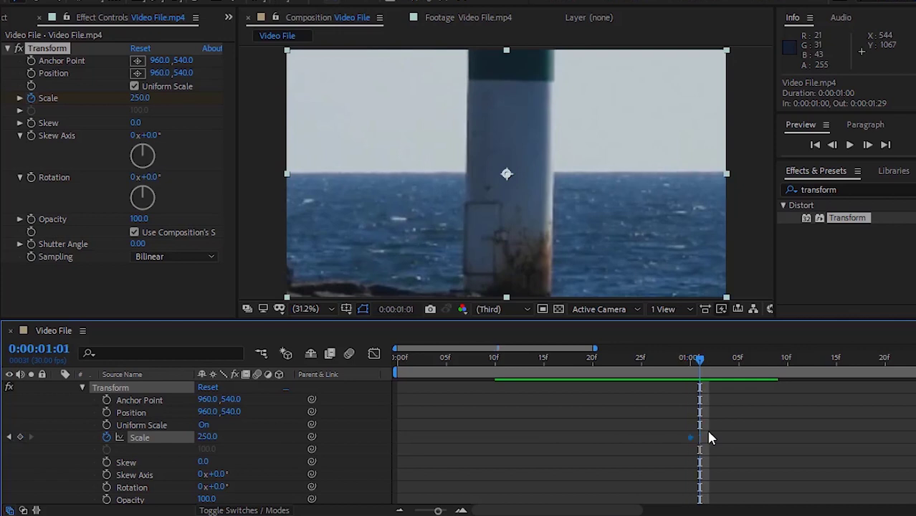
pyautogui.press('pagedown')
pyautogui.press('pagedown')
pyautogui.press('pagedown')
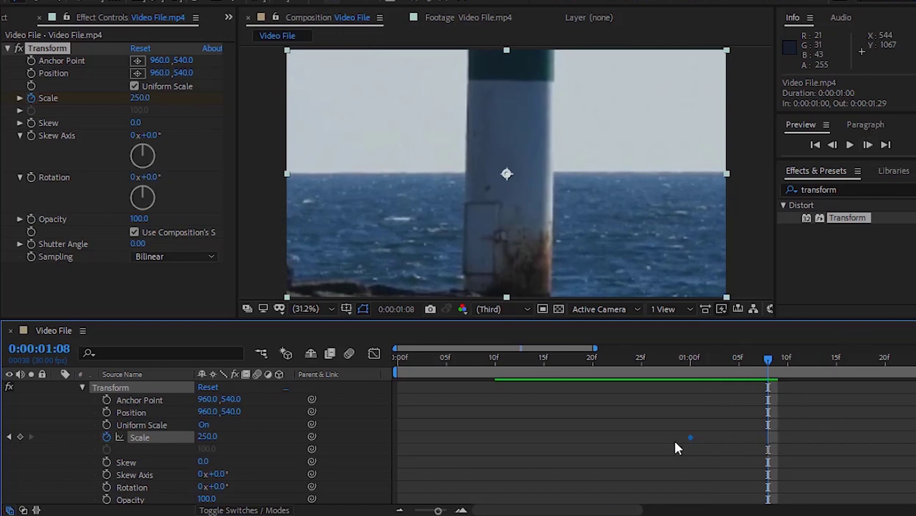
pyautogui.click(20, 437)
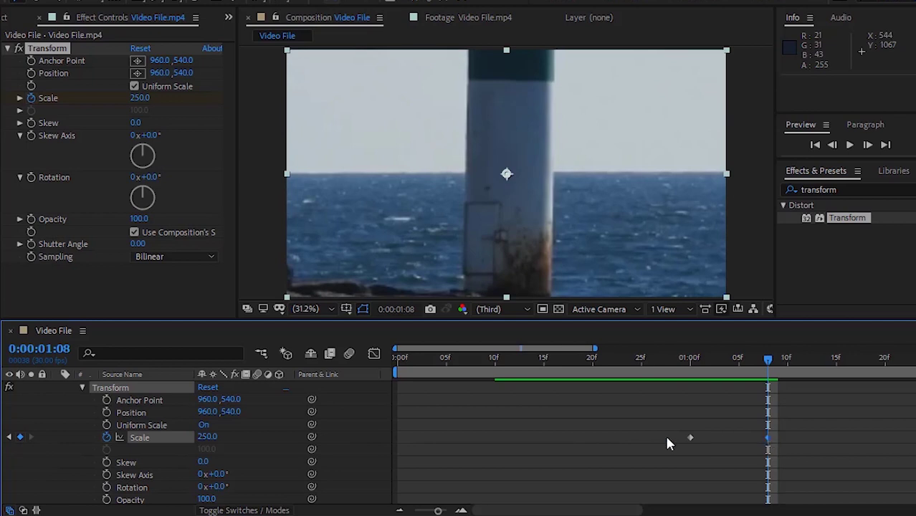
pyautogui.click(207, 436)
pyautogui.write('100')
pyautogui.press('Return')
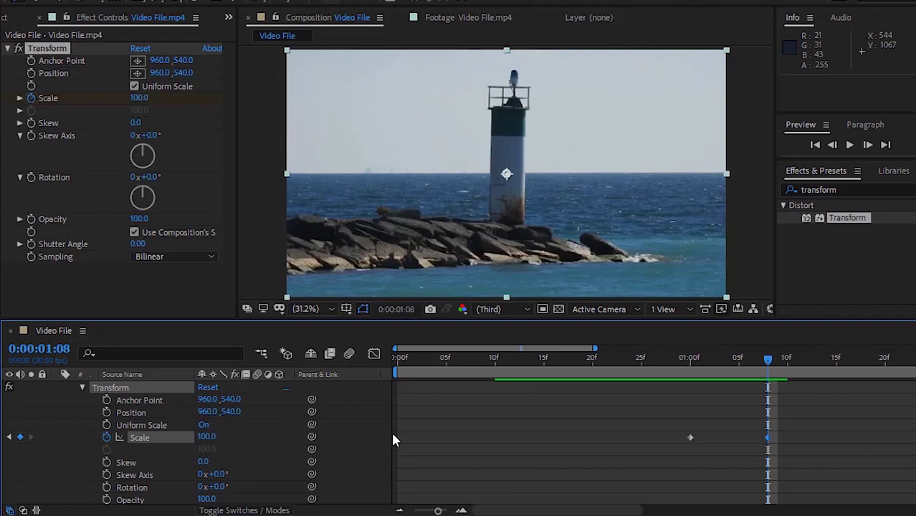
pyautogui.moveTo(765, 360)
pyautogui.mouseDown()
pyautogui.moveTo(691, 360)
pyautogui.moveTo(758, 369)
pyautogui.mouseUp()
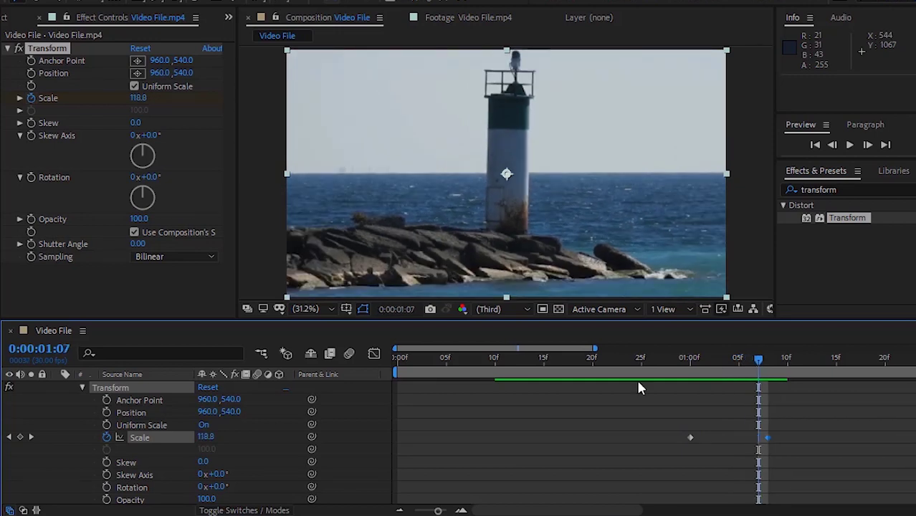
pyautogui.scroll(-3, 321, 427)
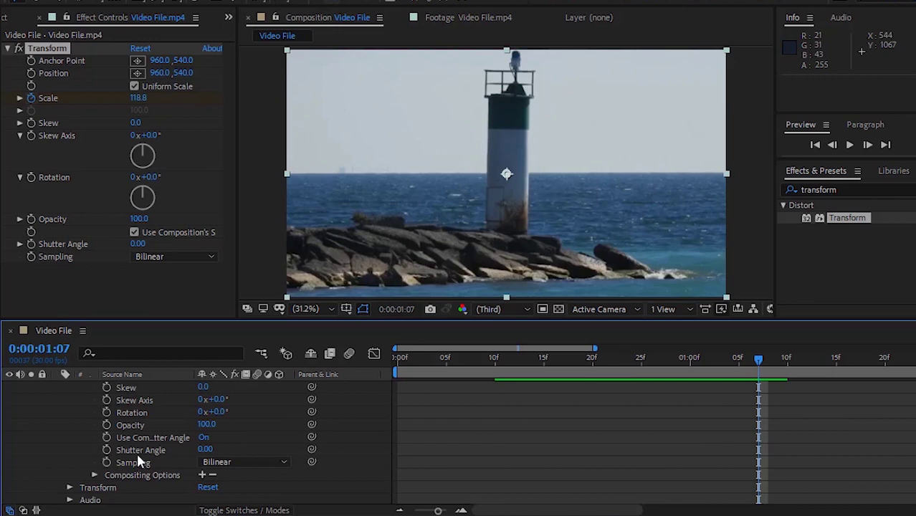
# Set the lighthouse Transform Shutter Angle to 180 with Use Composition's Shutter Angle off
pyautogui.click(205, 449)
pyautogui.write('180')
pyautogui.press('Return')
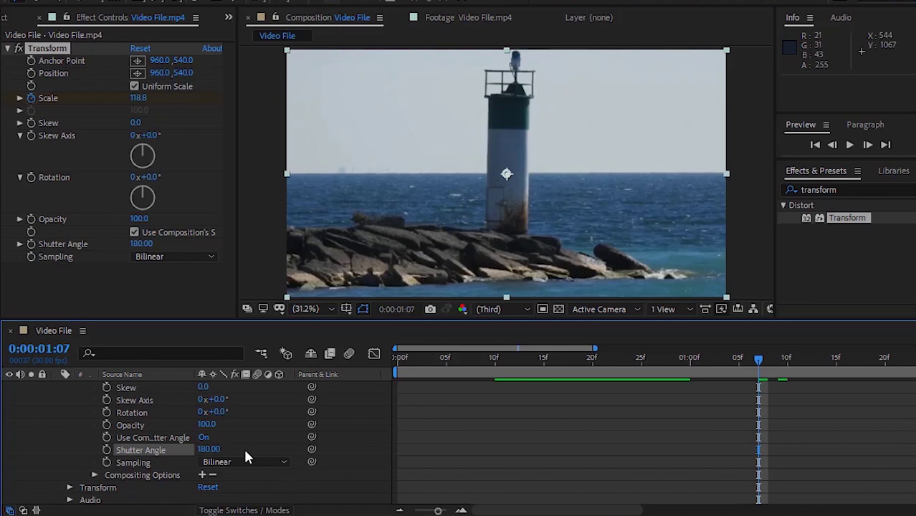
pyautogui.click(202, 437)
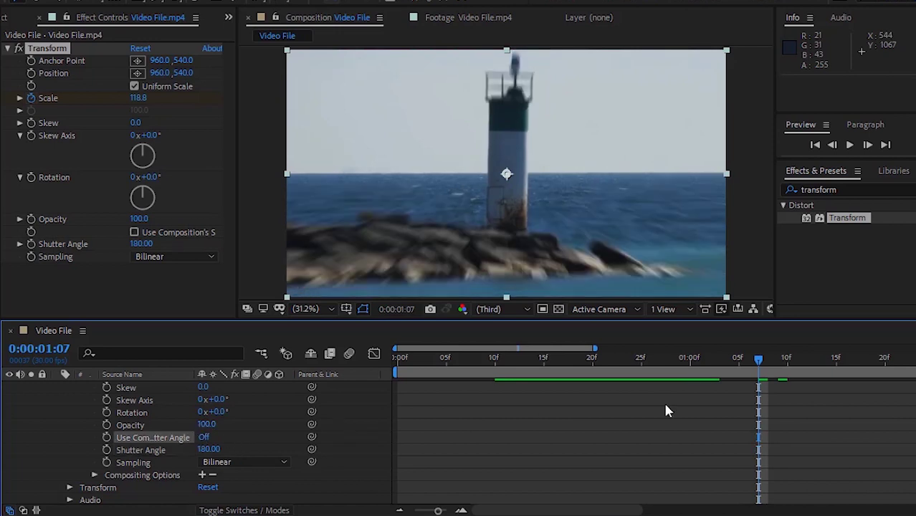
pyautogui.moveTo(756, 362); pyautogui.dragTo(729, 378)
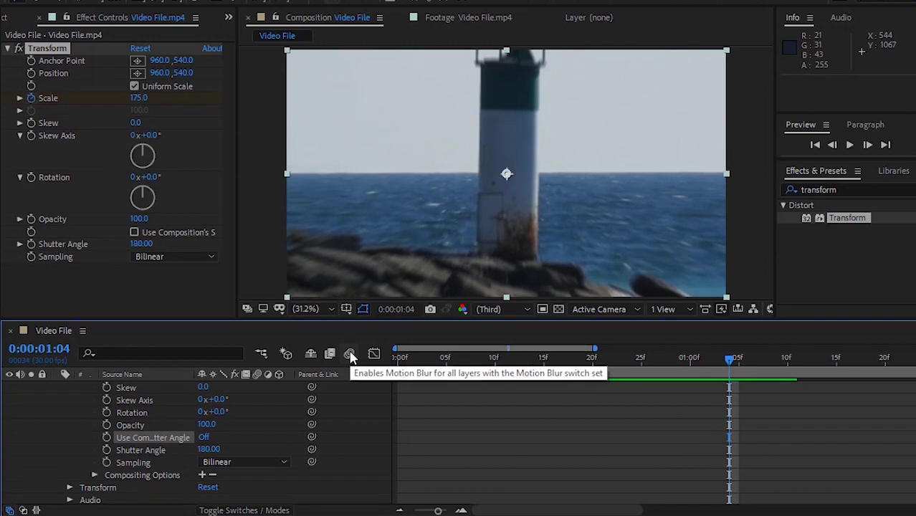
pyautogui.scroll(5, 82, 420)
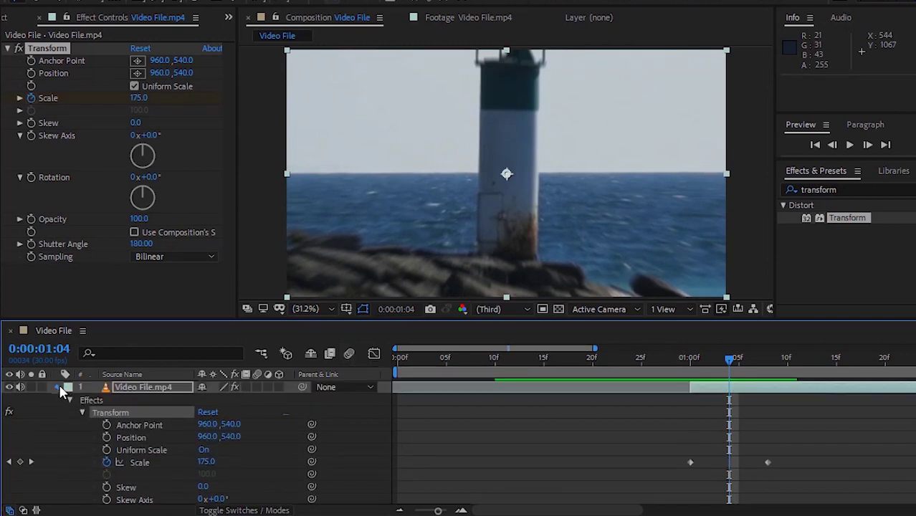
# Set the seagull layer's Transform Shutter Angle to 180 and turn off Use Composition's Shutter Angle
pyautogui.click(58, 388)
pyautogui.hotkey('ctrl', 'd')
pyautogui.click(57, 398)
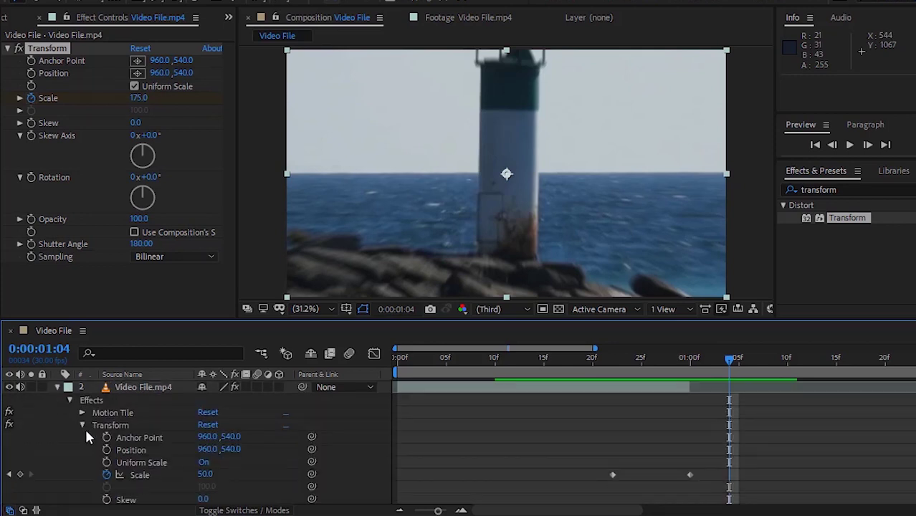
pyautogui.scroll(-2, 137, 457)
pyautogui.scroll(2, 90, 423)
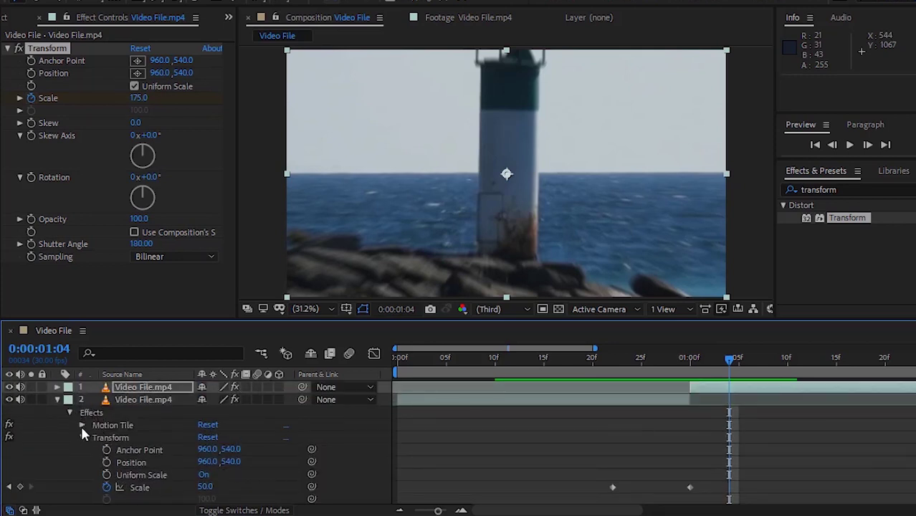
pyautogui.scroll(-3, 142, 450)
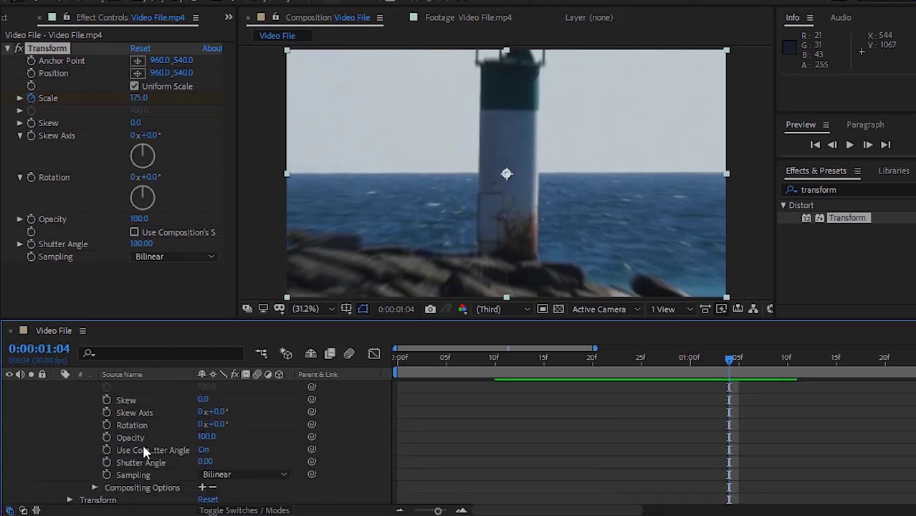
pyautogui.click(205, 461)
pyautogui.write('180')
pyautogui.press('Return')
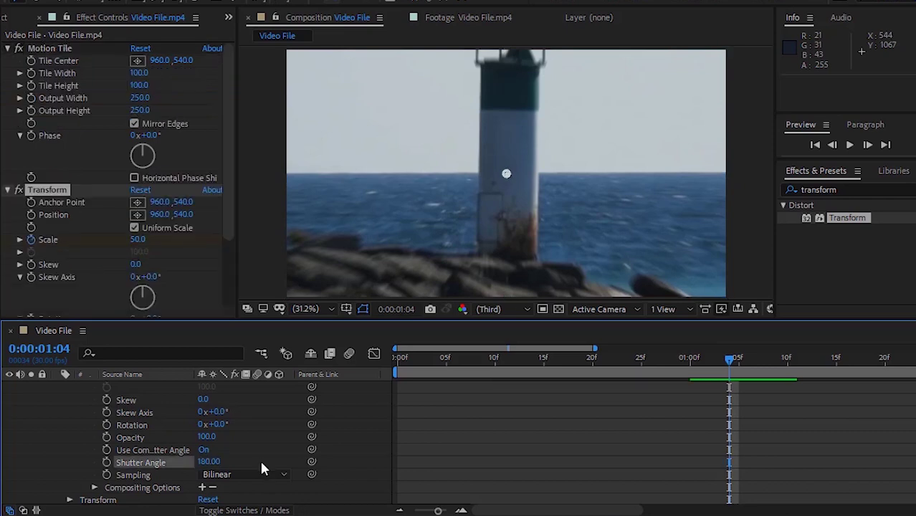
pyautogui.click(205, 450)
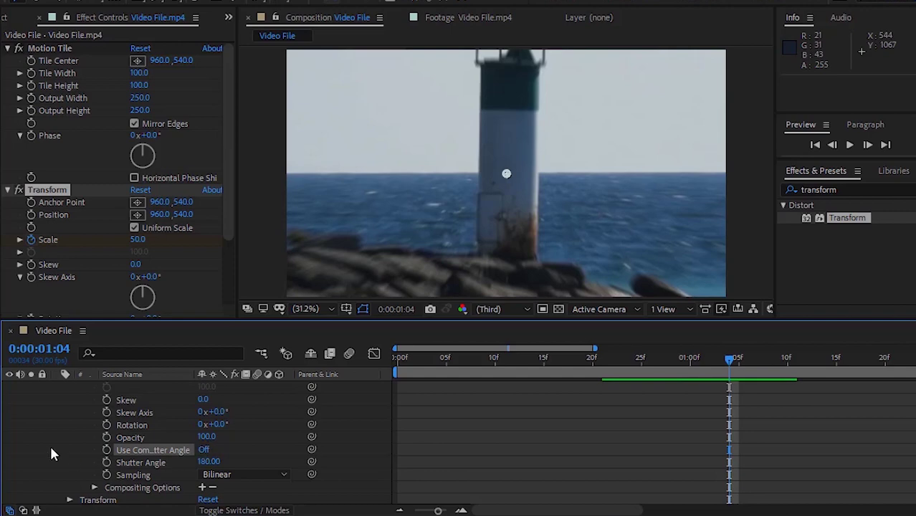
pyautogui.click(59, 410)
pyautogui.scroll(5, 60, 406)
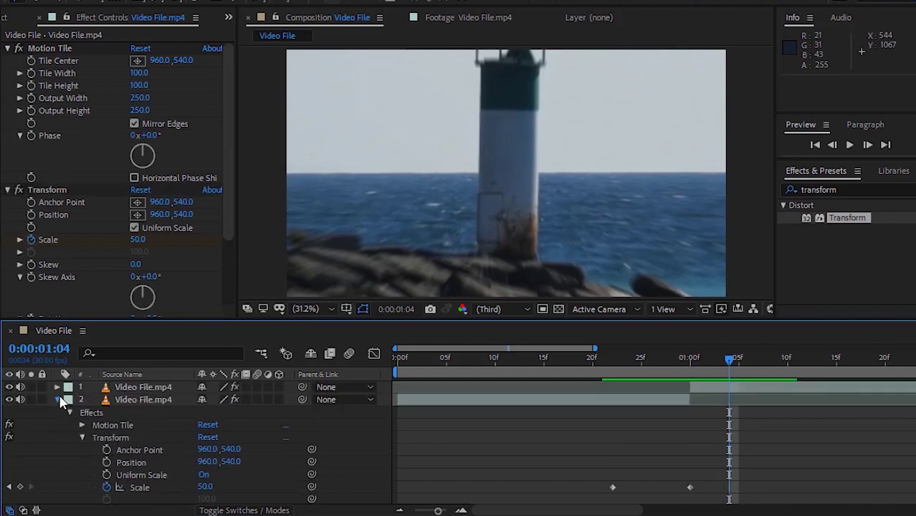
pyautogui.click(56, 400)
pyautogui.moveTo(729, 359); pyautogui.dragTo(616, 371)
# Preview the transition, then reveal layer 2's Scale keyframes with U and select both
pyautogui.press('space')
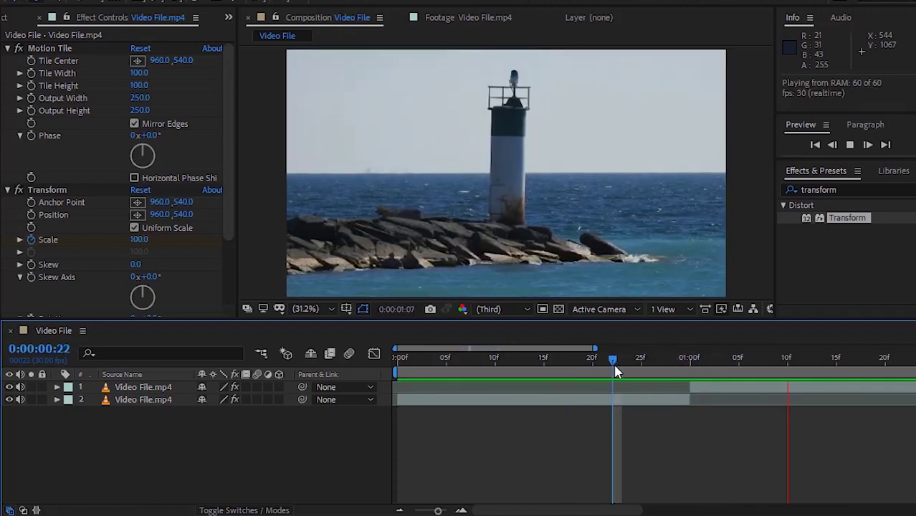
pyautogui.click(688, 359)
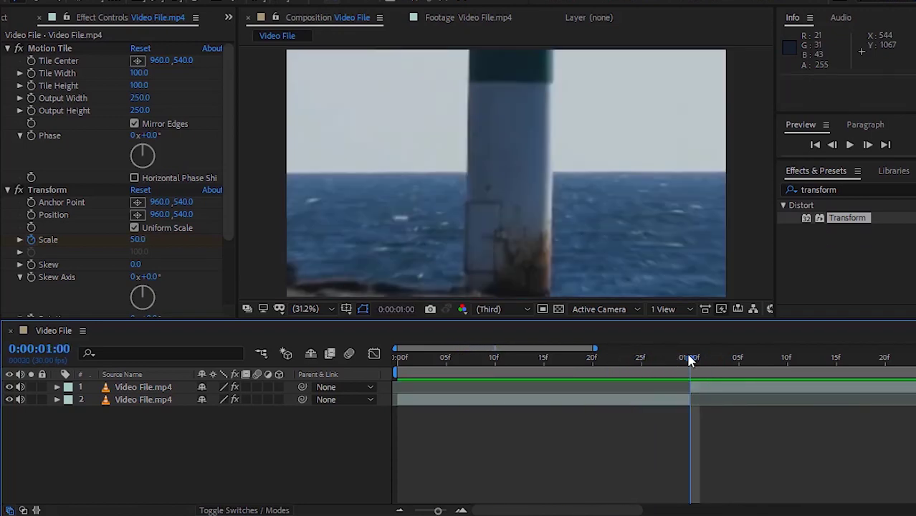
pyautogui.click(653, 403)
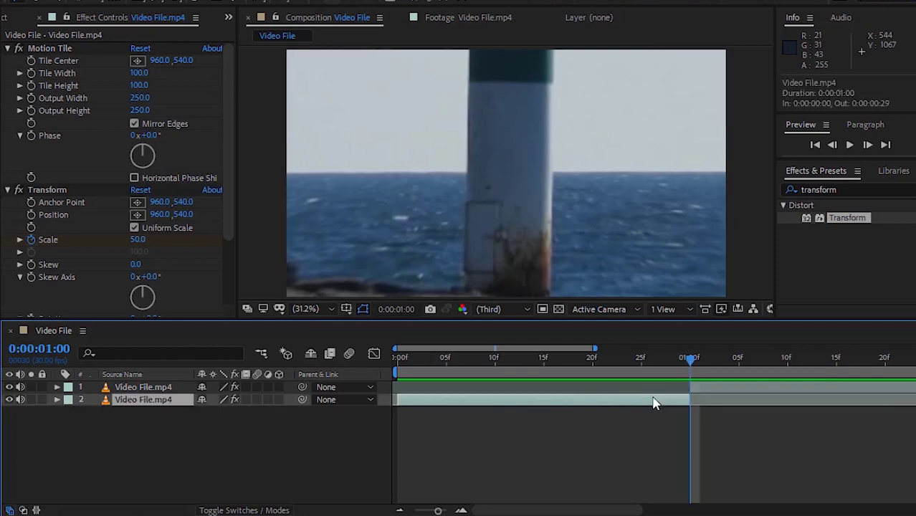
pyautogui.press('u')
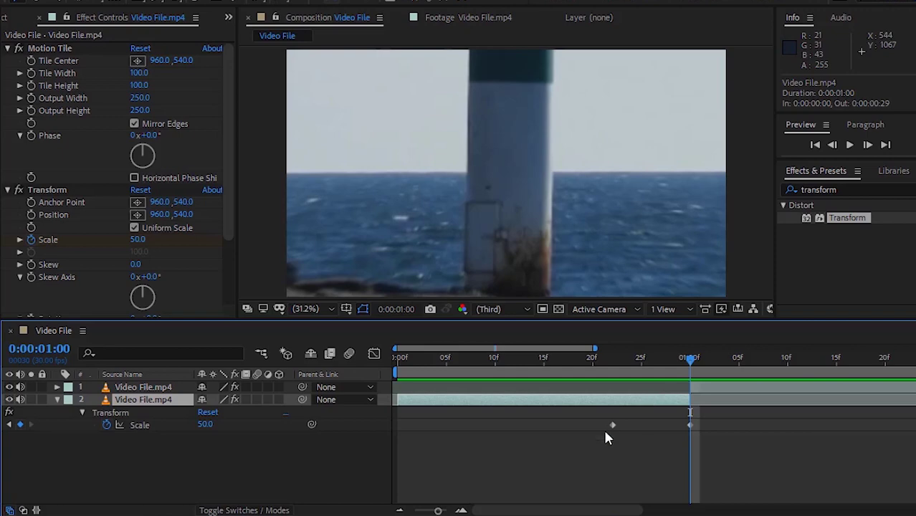
pyautogui.moveTo(592, 419); pyautogui.dragTo(694, 431)
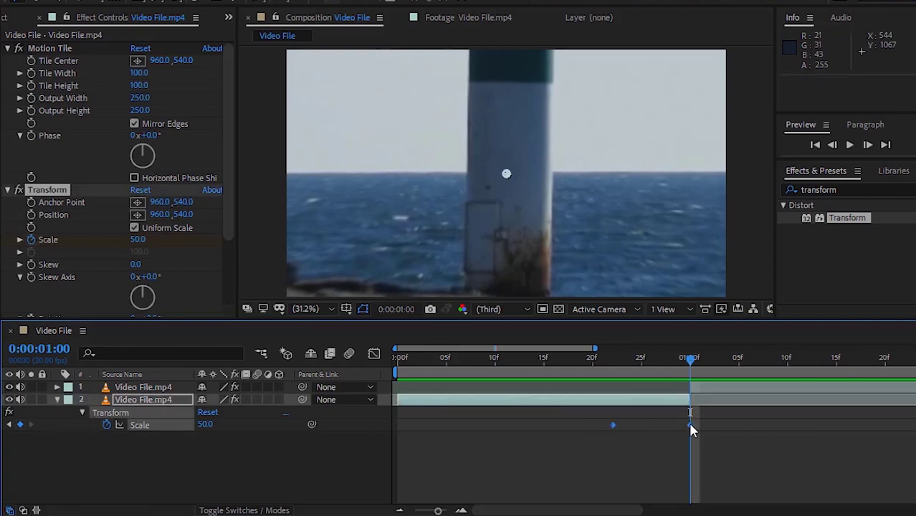
# Apply Easy Ease to both of the seagull layer's Scale keyframes
pyautogui.rightClick(689, 427)
pyautogui.moveTo(696, 416)
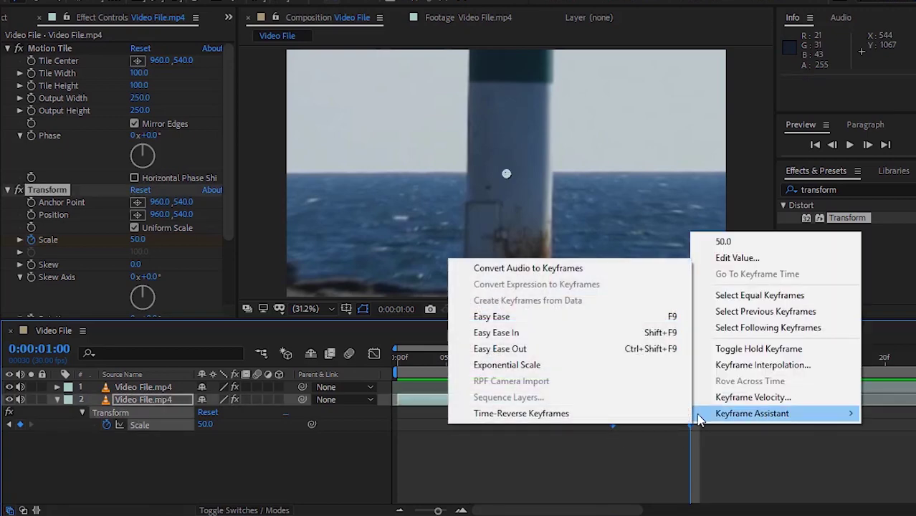
pyautogui.click(516, 318)
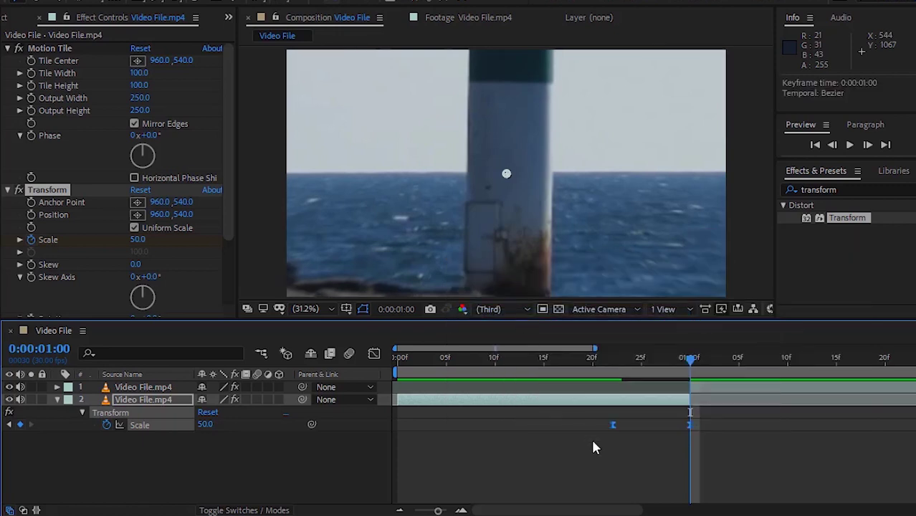
# In the Graph Editor, stretch the first keyframe's influence so speed spikes into the 1:00 cut
pyautogui.click(375, 354)
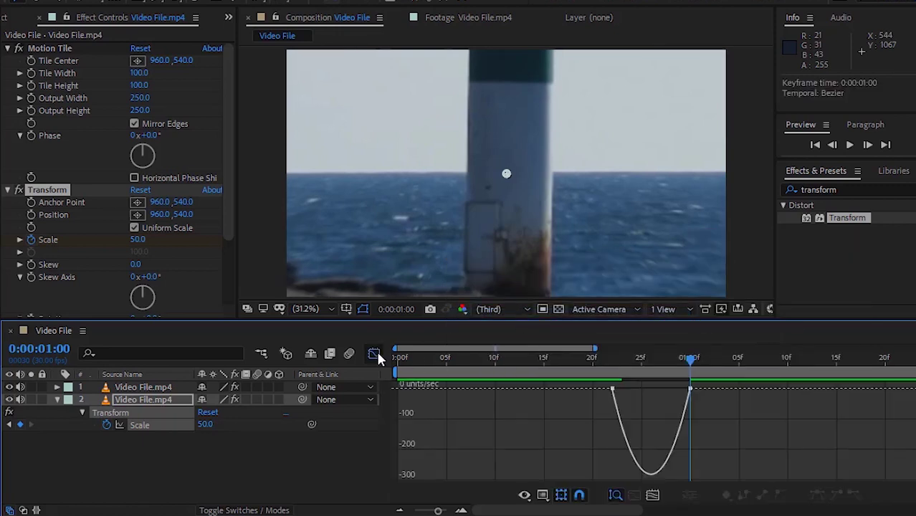
pyautogui.click(613, 389)
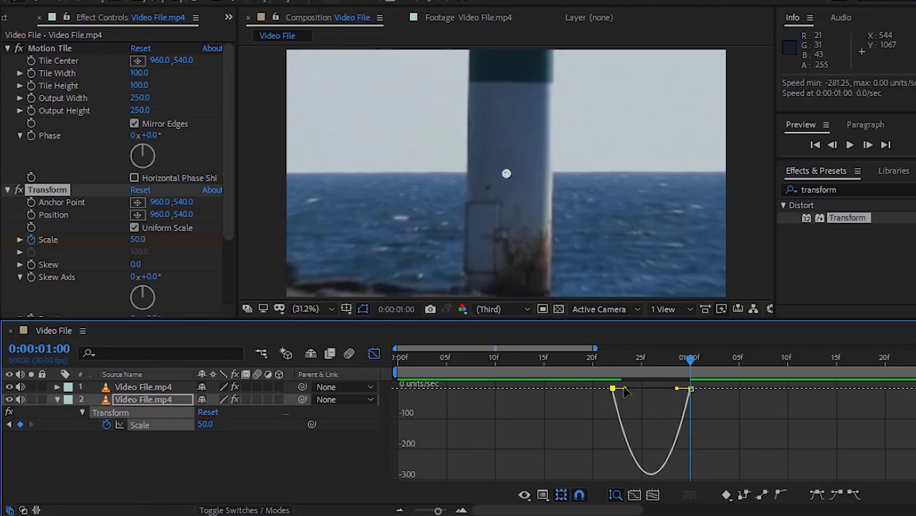
pyautogui.moveTo(624, 389); pyautogui.dragTo(687, 389)
pyautogui.click(624, 358)
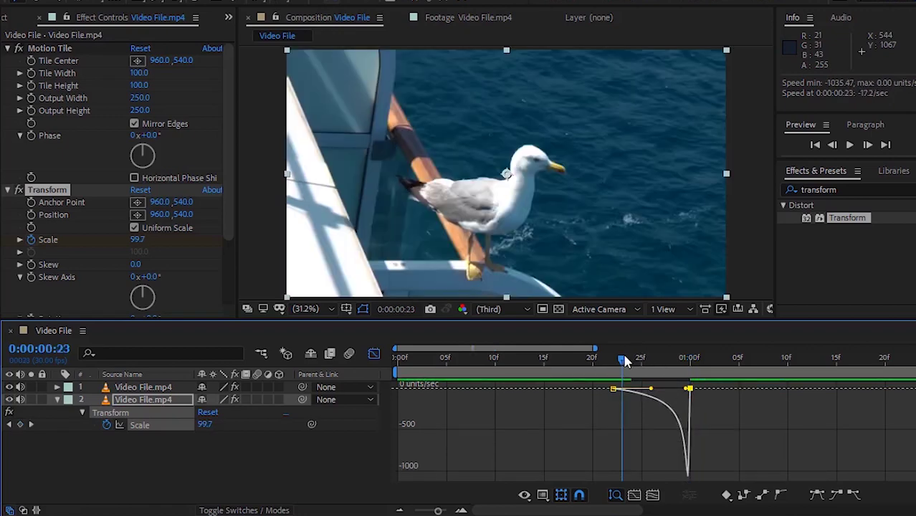
pyautogui.press('pageup')
pyautogui.moveTo(624, 365); pyautogui.dragTo(689, 374)
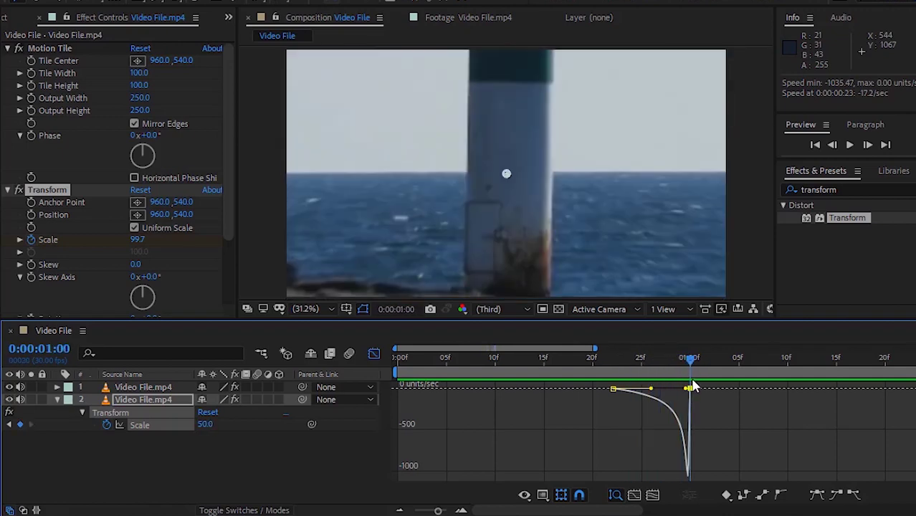
pyautogui.click(57, 400)
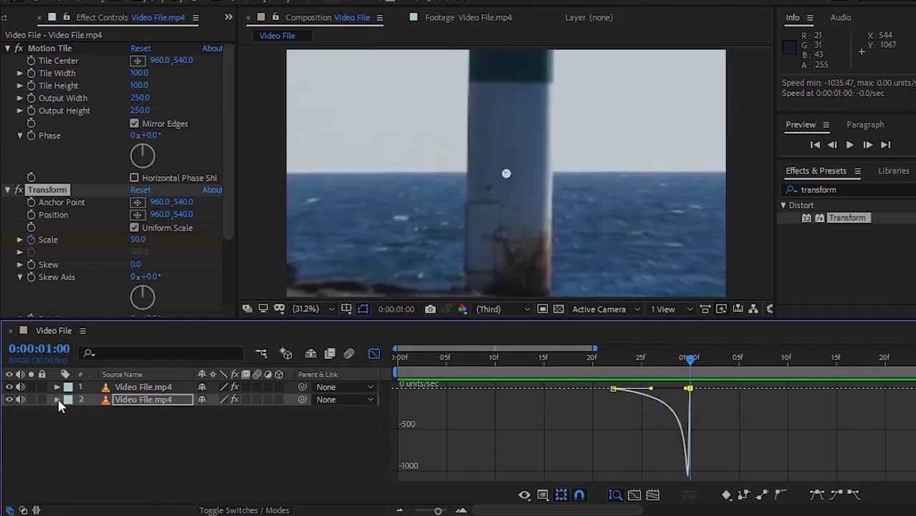
# Show the lighthouse layer's Scale speed curve and Easy Ease both keyframes
pyautogui.click(374, 352)
pyautogui.click(721, 391)
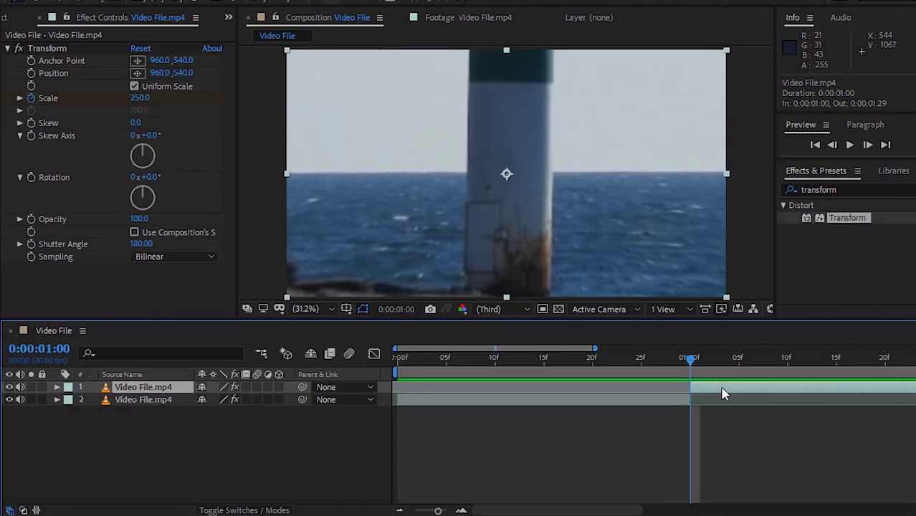
pyautogui.click(373, 352)
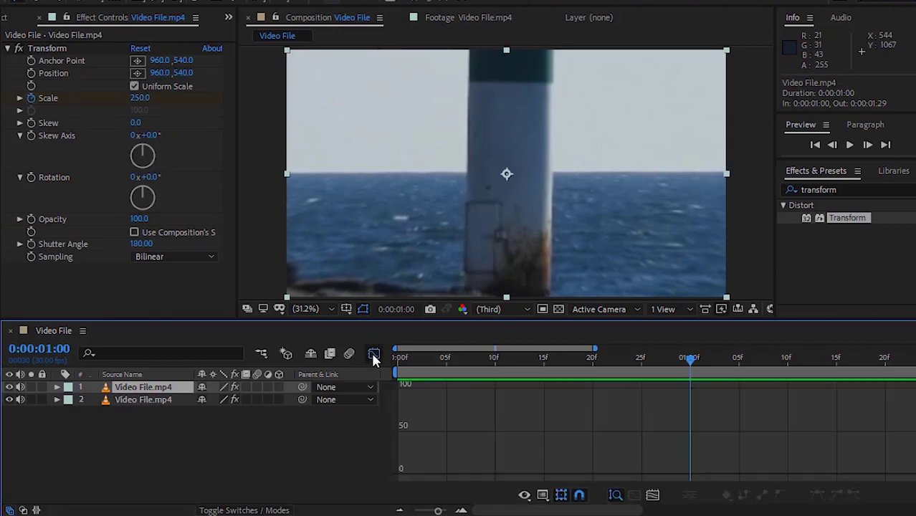
pyautogui.click(58, 387)
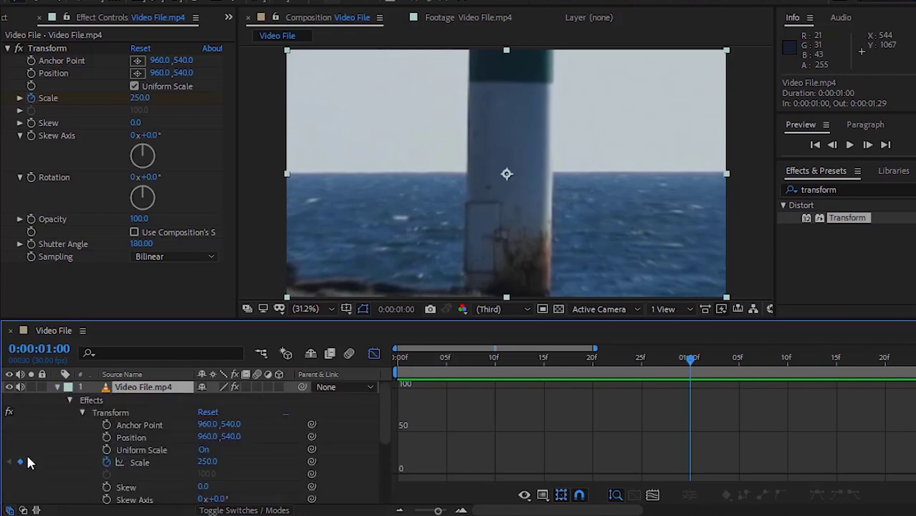
pyautogui.click(131, 462)
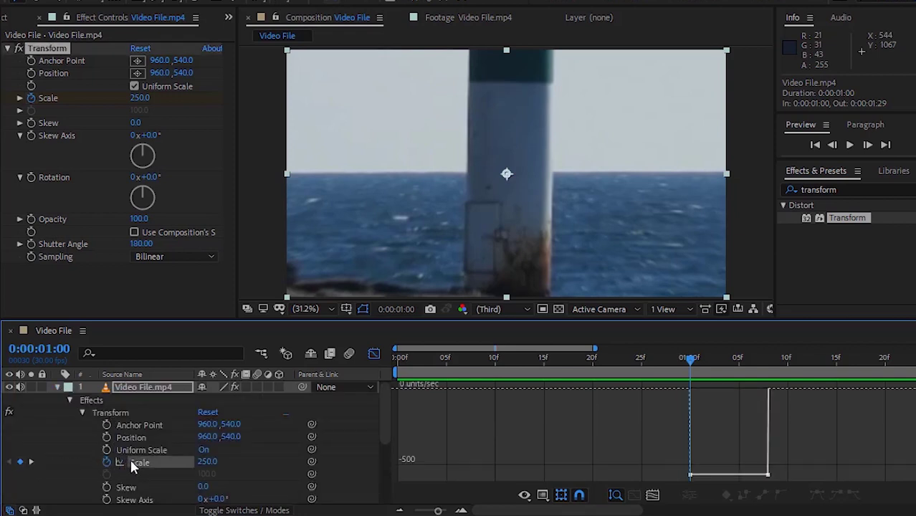
pyautogui.moveTo(695, 473)
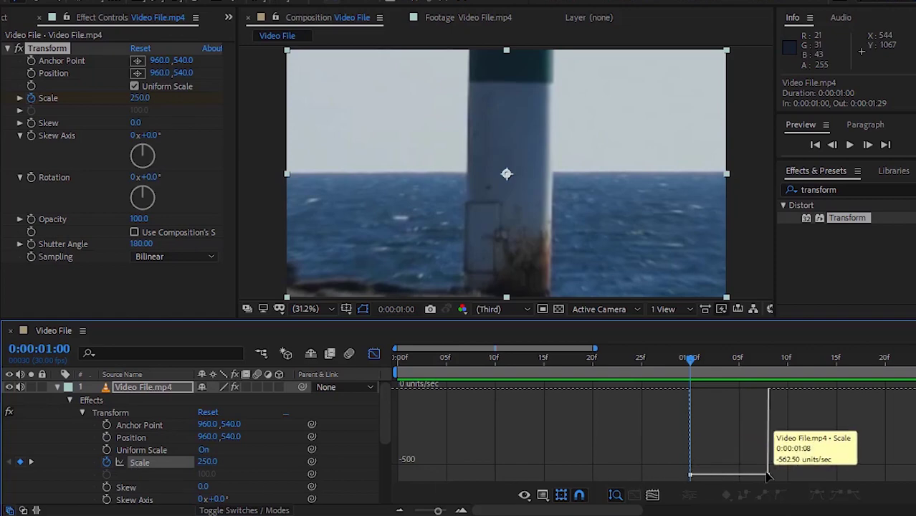
pyautogui.moveTo(684, 470); pyautogui.dragTo(784, 476)
pyautogui.rightClick(783, 455)
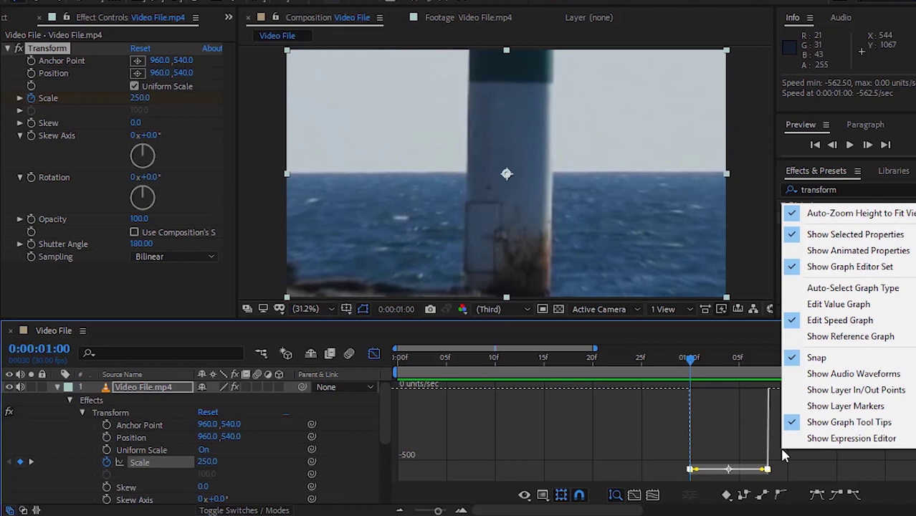
pyautogui.click(743, 424)
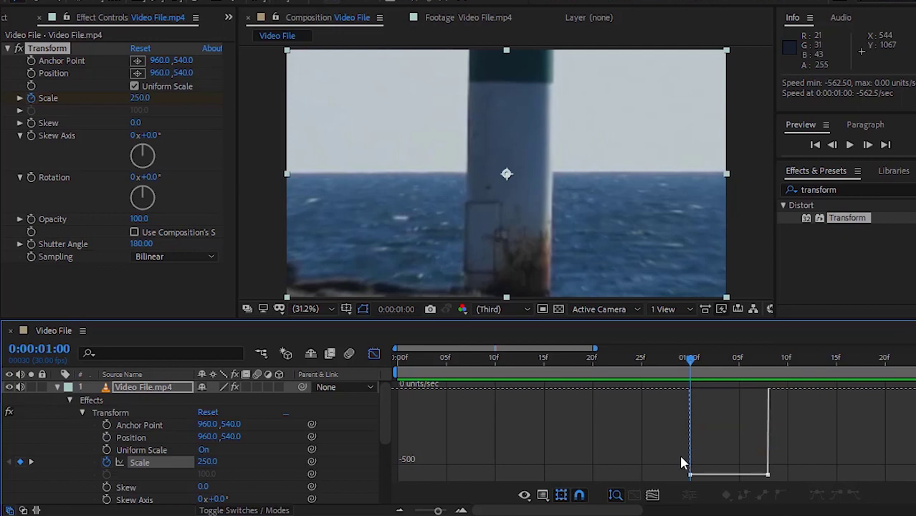
pyautogui.moveTo(774, 472); pyautogui.dragTo(777, 472)
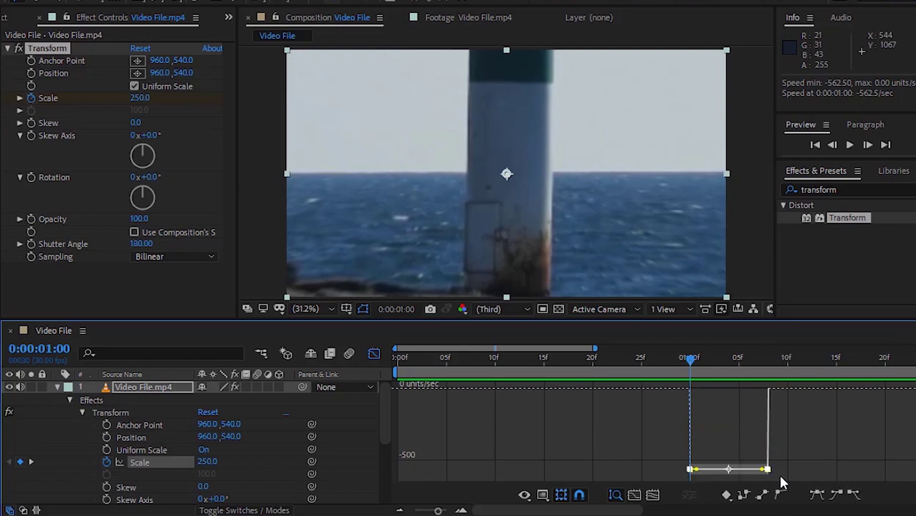
pyautogui.click(816, 496)
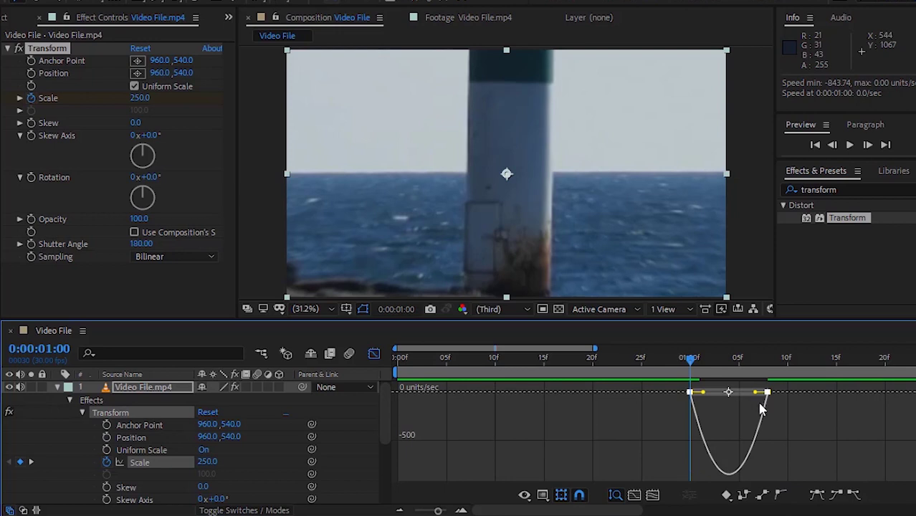
# Set the first keyframe's influence to 0% and the last to 100%, then close the Graph Editor
pyautogui.moveTo(705, 396); pyautogui.dragTo(692, 398)
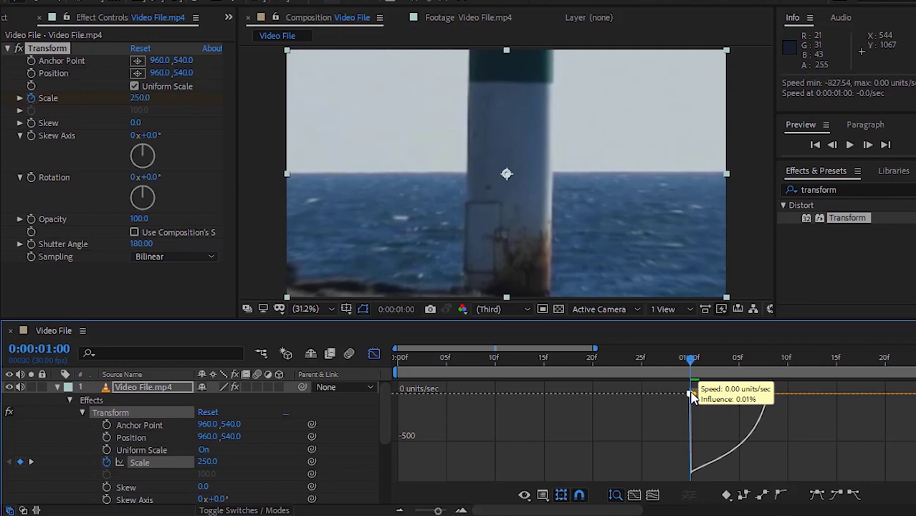
pyautogui.moveTo(756, 399); pyautogui.dragTo(717, 401)
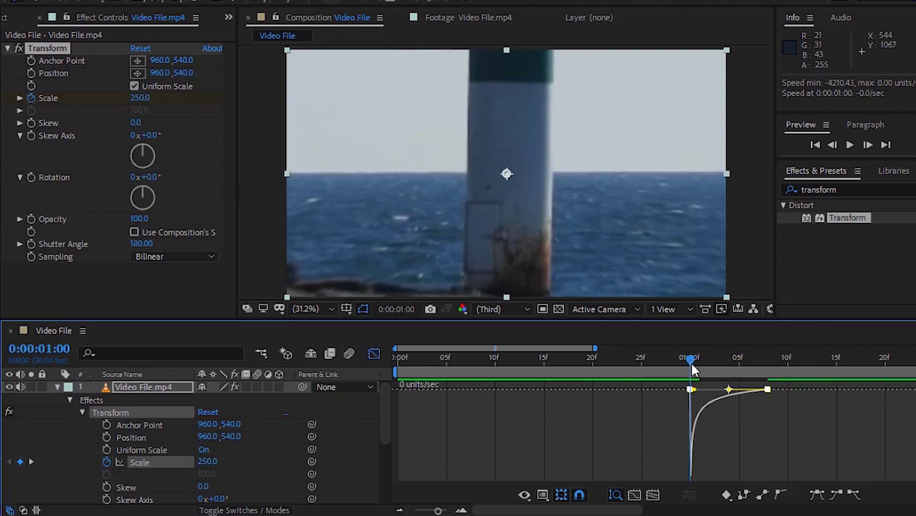
pyautogui.moveTo(692, 369); pyautogui.dragTo(749, 380)
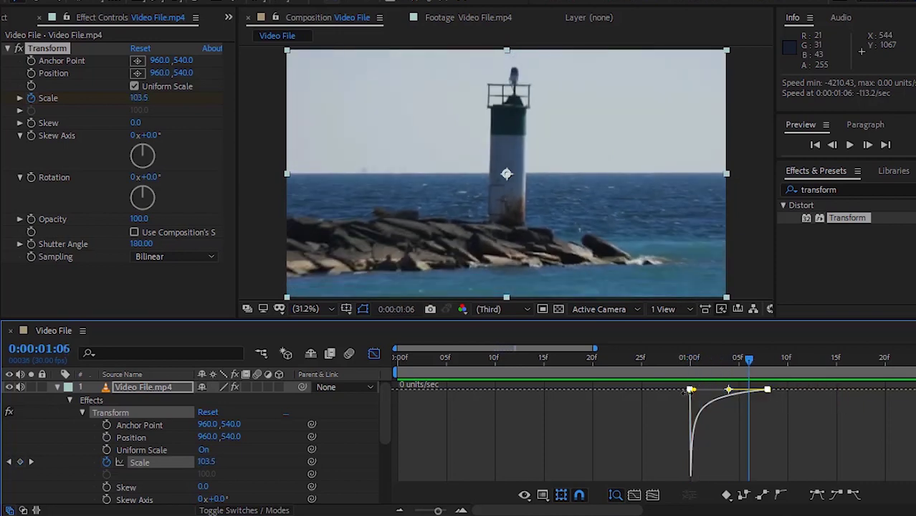
pyautogui.click(58, 388)
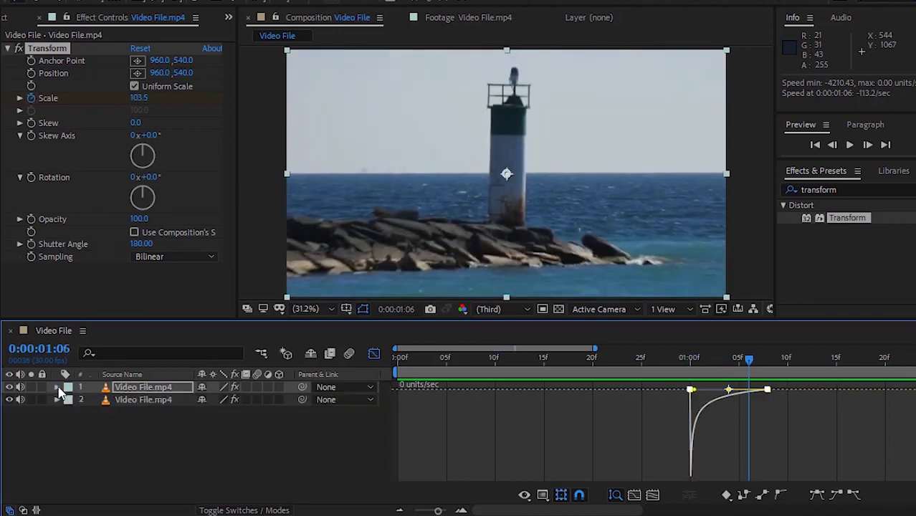
pyautogui.click(373, 351)
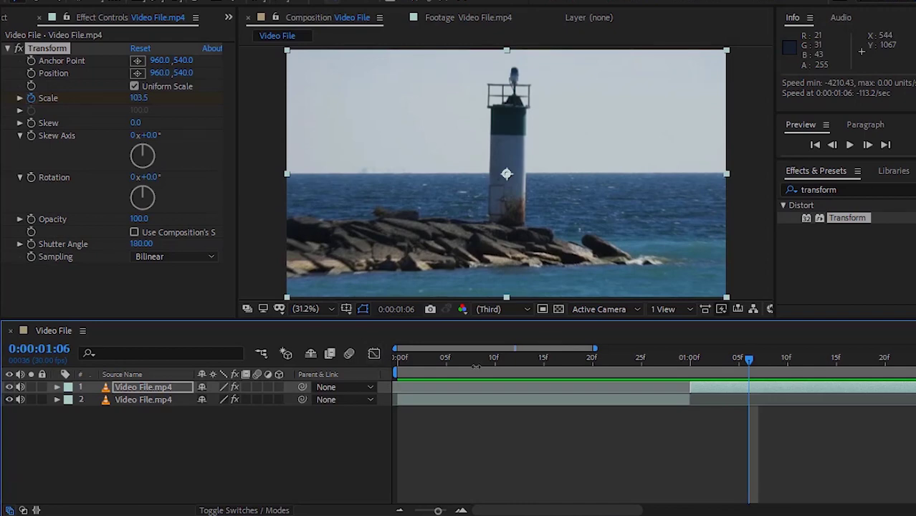
# Shift the top clip's last Scale keyframe one frame earlier
pyautogui.moveTo(622, 359); pyautogui.dragTo(708, 393)
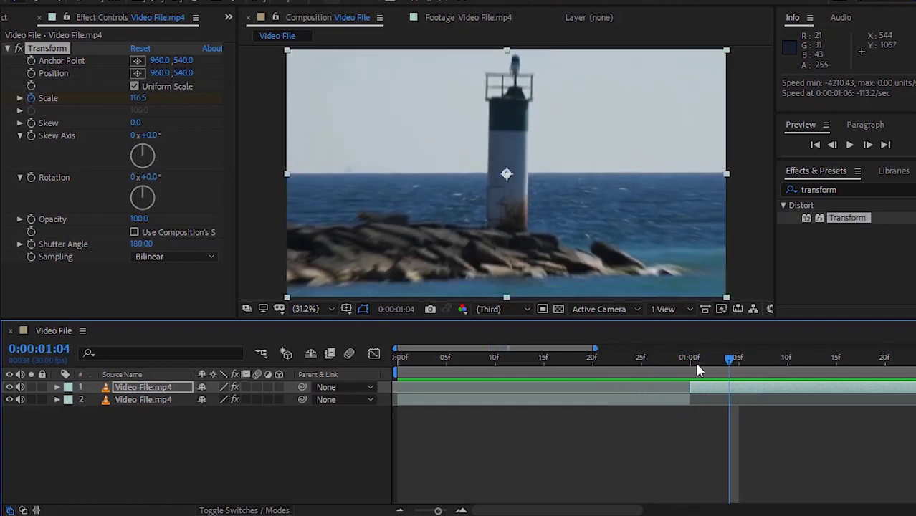
pyautogui.press('u')
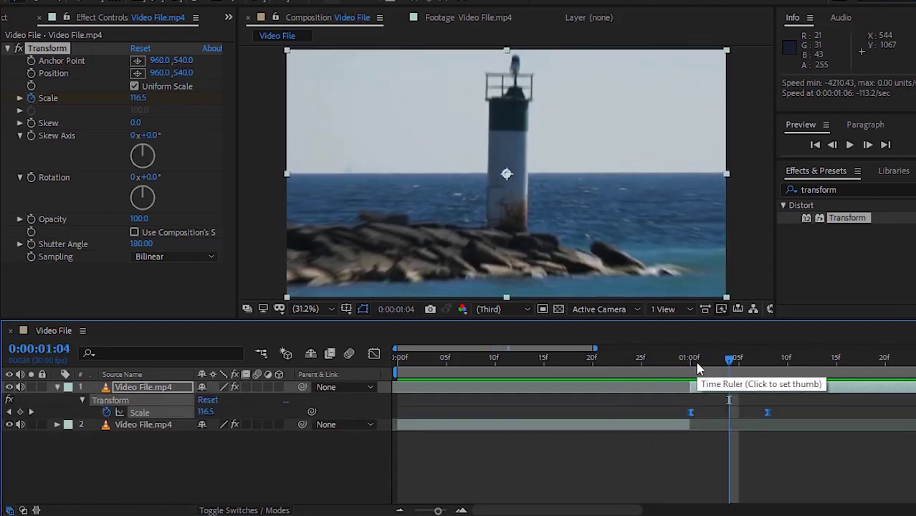
pyautogui.moveTo(767, 413); pyautogui.dragTo(758, 413)
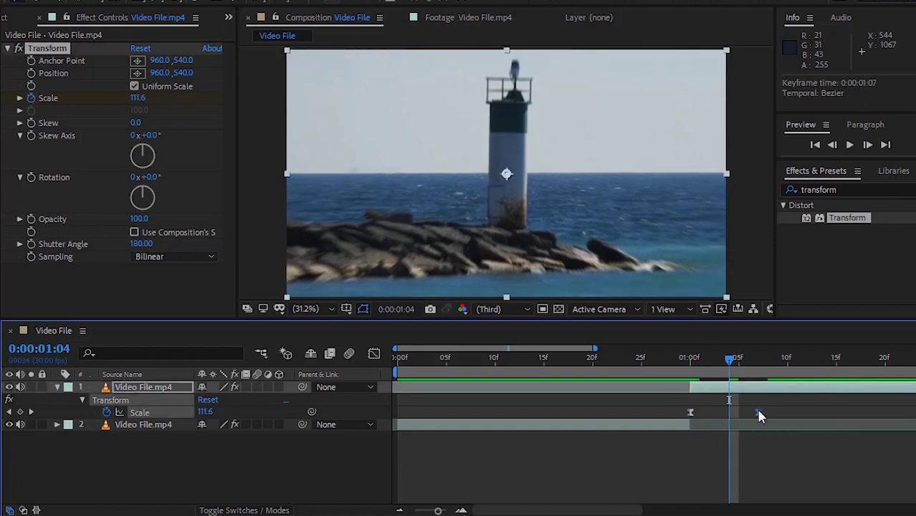
# Shift the lower clip's first Scale keyframe one frame later and preview the transition
pyautogui.click(666, 426)
pyautogui.press('u')
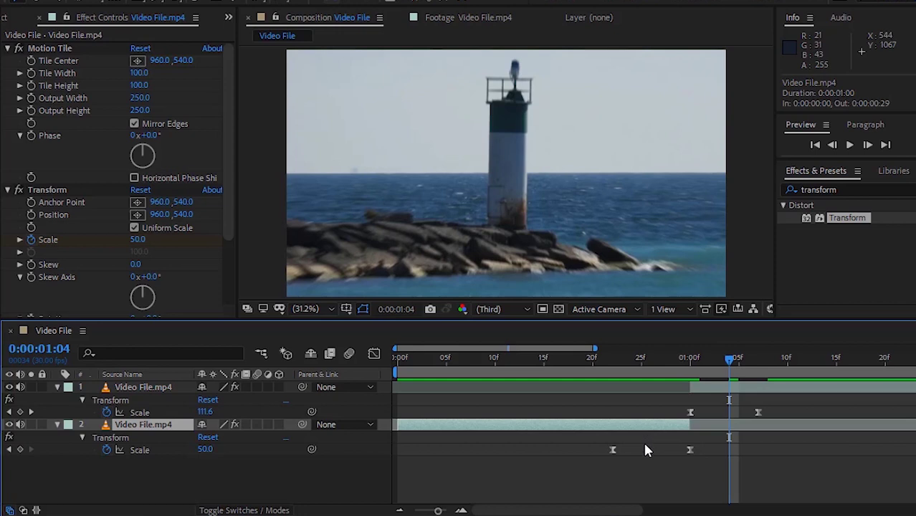
pyautogui.click(621, 448)
pyautogui.moveTo(612, 450); pyautogui.dragTo(622, 449)
pyautogui.moveTo(623, 365); pyautogui.dragTo(647, 381)
pyautogui.press('space')
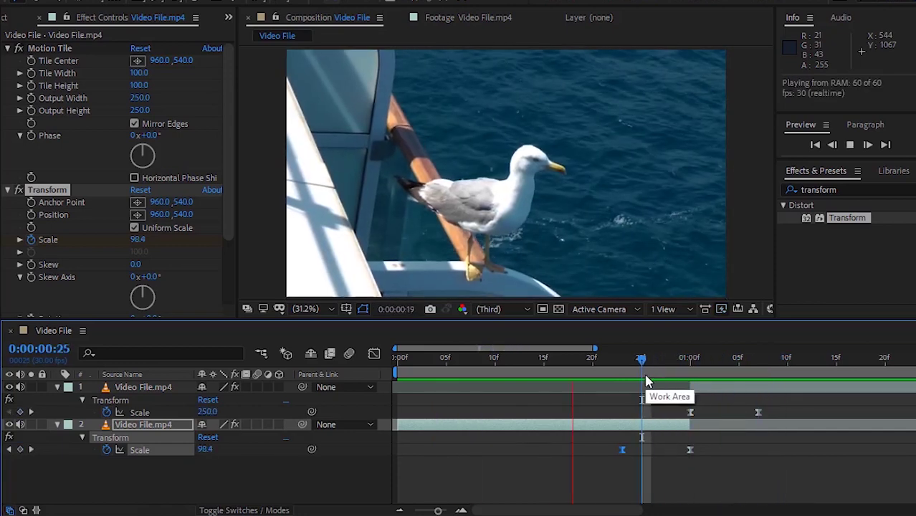